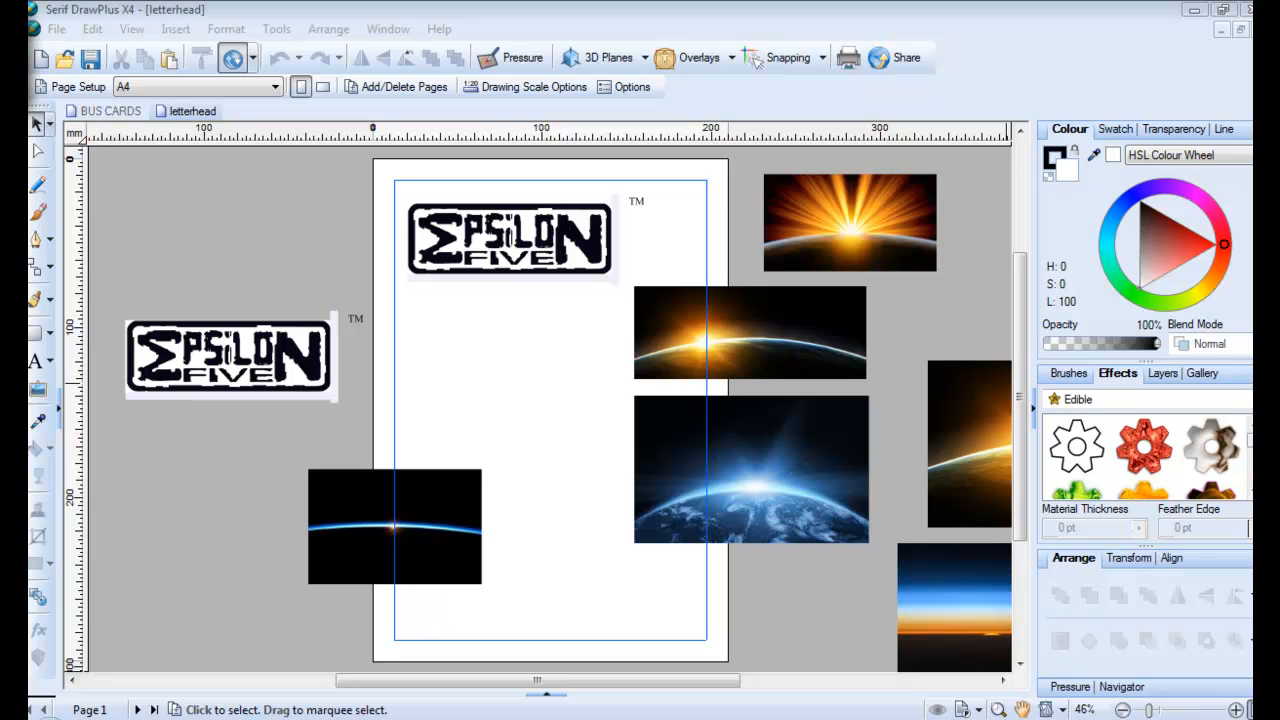
Step: Move the page's logo to the upper-left margin corner and place the pasteboard logo copy just below it
{"action": "mouse_move", "coordinate": [560, 276]}
{"action": "left_mouse_down"}
{"action": "mouse_move", "coordinate": [575, 270]}
{"action": "mouse_move", "coordinate": [575, 360]}
{"action": "mouse_move", "coordinate": [563, 252]}
{"action": "left_mouse_up"}
{"action": "left_click", "coordinate": [540, 326]}
{"action": "left_click", "coordinate": [559, 222]}
{"action": "left_click", "coordinate": [311, 371]}
{"action": "left_click_drag", "start_coordinate": [299, 378], "coordinate": [557, 338]}
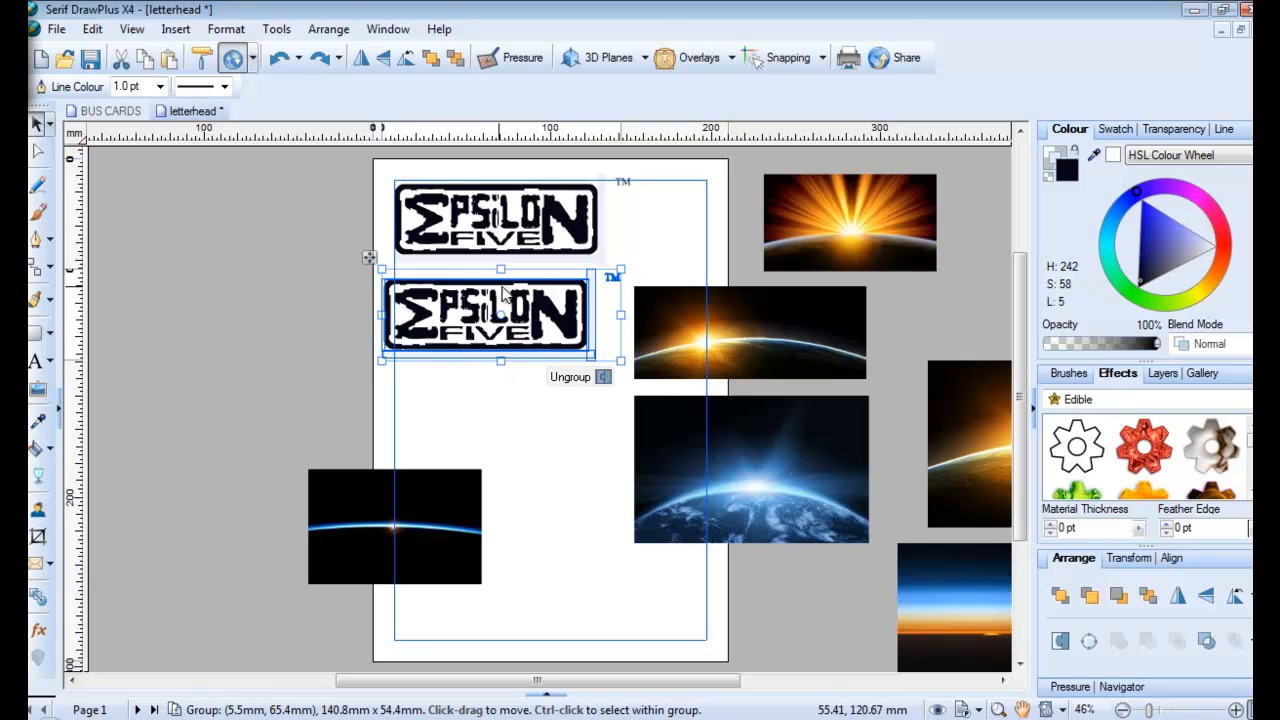
Step: Ungroup the lower logo, shift its cropped lettering aside and delete the dark rectangle behind it
{"action": "left_click", "coordinate": [600, 375]}
{"action": "left_click", "coordinate": [529, 403]}
{"action": "left_click", "coordinate": [530, 342]}
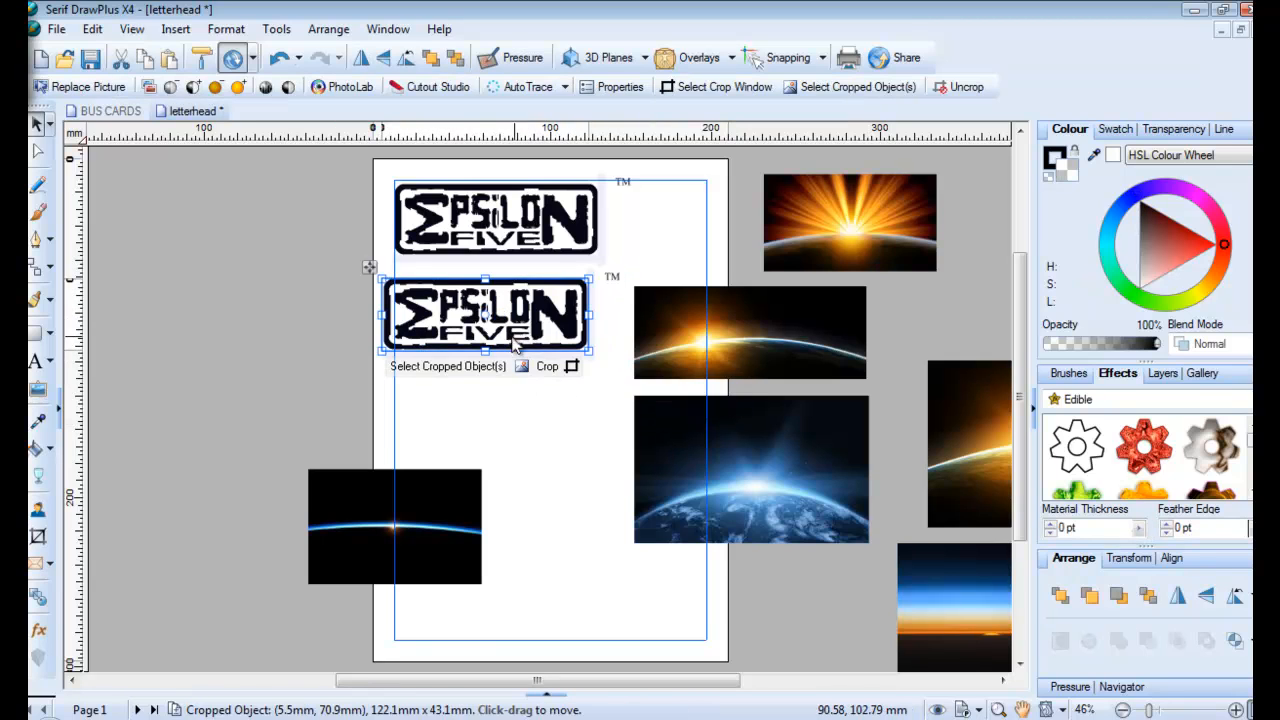
{"action": "mouse_move", "coordinate": [505, 342]}
{"action": "left_mouse_down"}
{"action": "mouse_move", "coordinate": [477, 363]}
{"action": "mouse_move", "coordinate": [502, 357]}
{"action": "left_mouse_up"}
{"action": "left_click", "coordinate": [578, 300]}
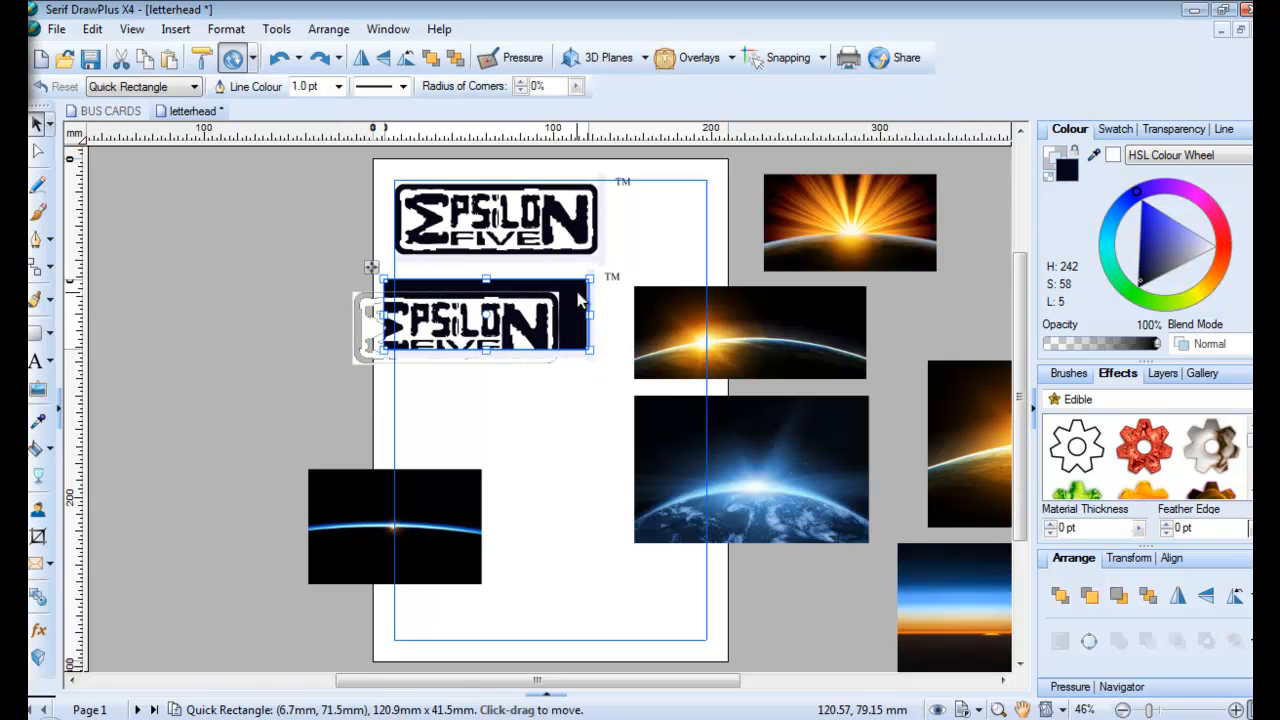
{"action": "key", "text": "Delete"}
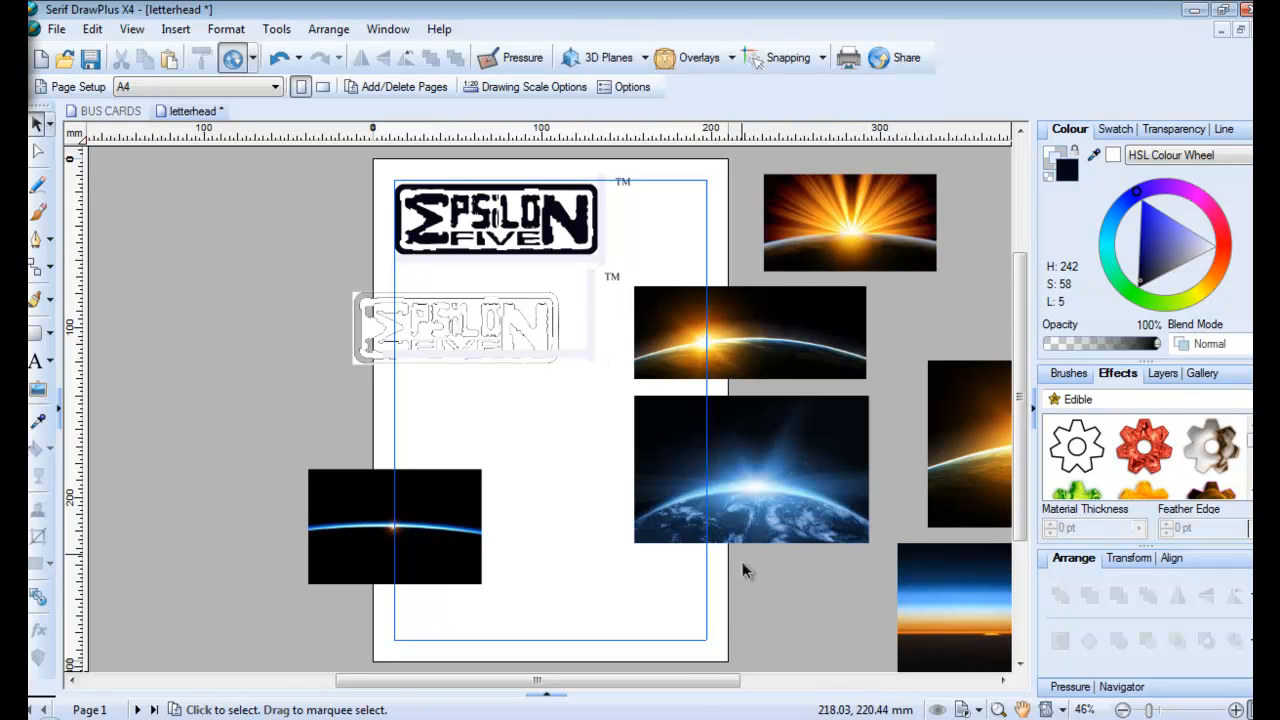
Step: Move the dark blue horizon picture fully onto the lower part of the page
{"action": "left_click_drag", "start_coordinate": [686, 682], "coordinate": [787, 692]}
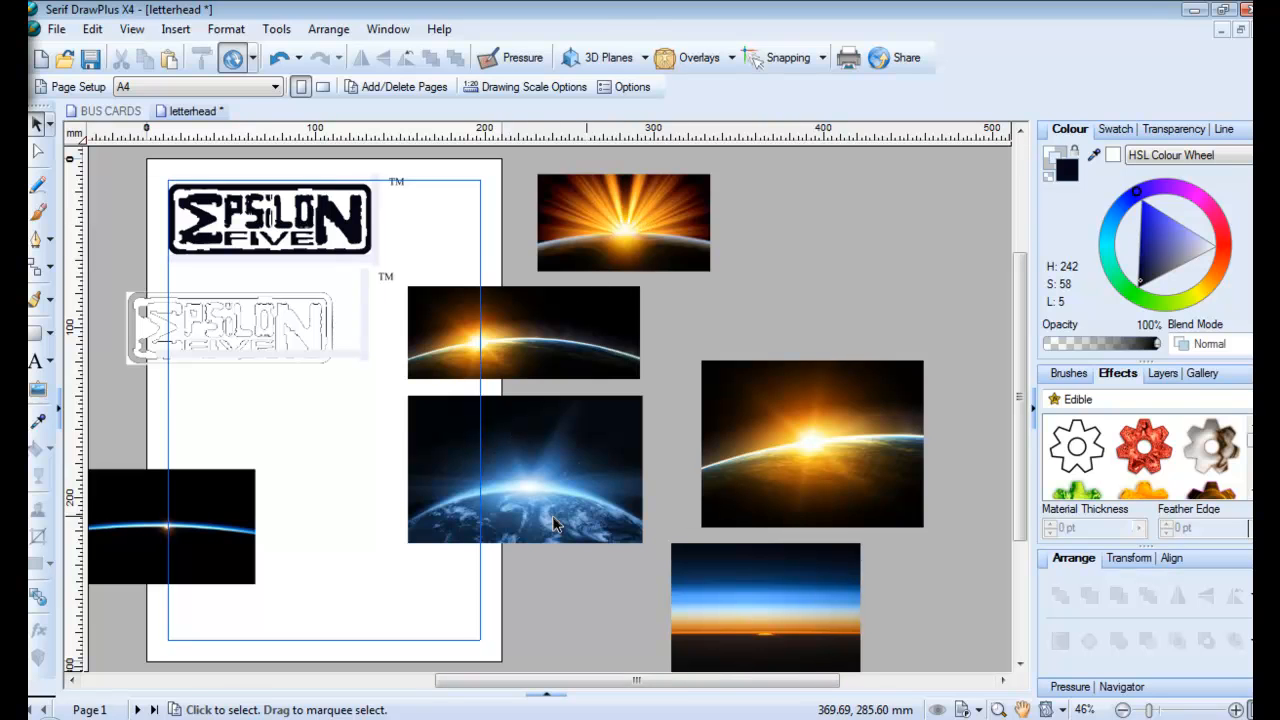
{"action": "left_click_drag", "start_coordinate": [224, 577], "coordinate": [414, 526]}
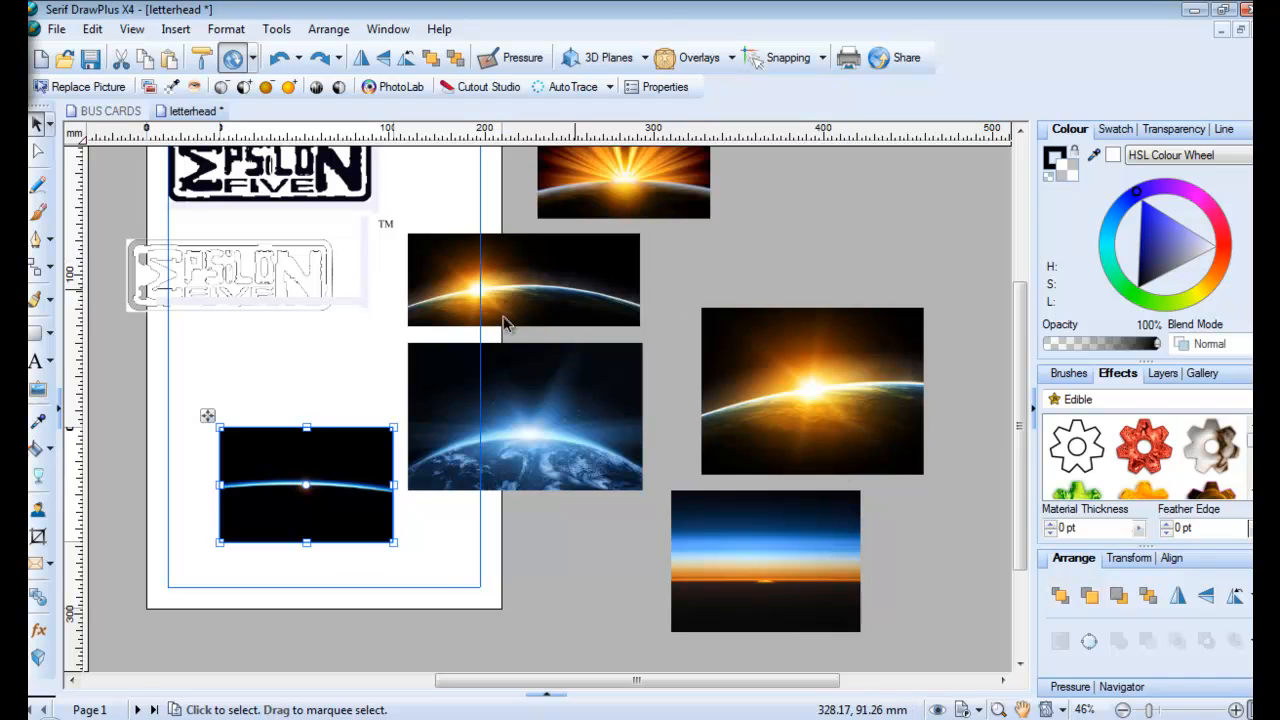
Step: Place the white logo cutout in front of the wide orange sunrise picture and stretch it to about 136.5 mm wide
{"action": "scroll", "coordinate": [440, 325], "scroll_direction": "up", "scroll_amount": 2}
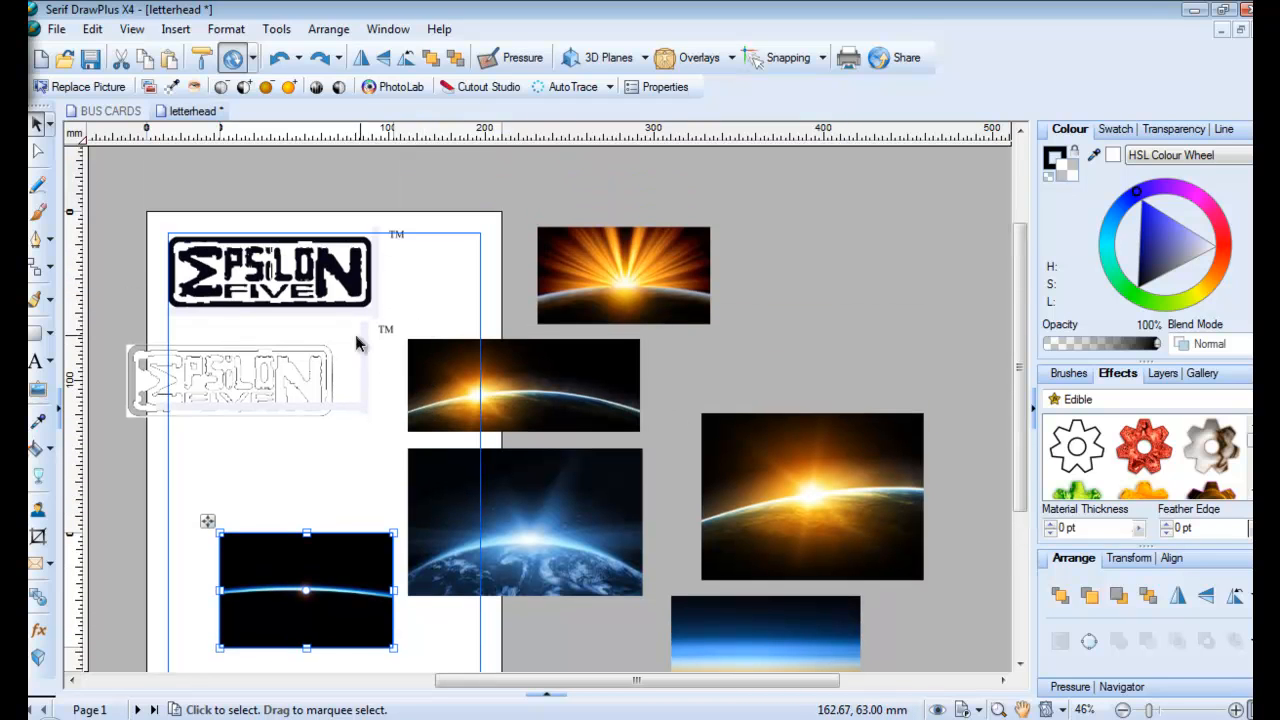
{"action": "left_click_drag", "start_coordinate": [265, 383], "coordinate": [552, 400]}
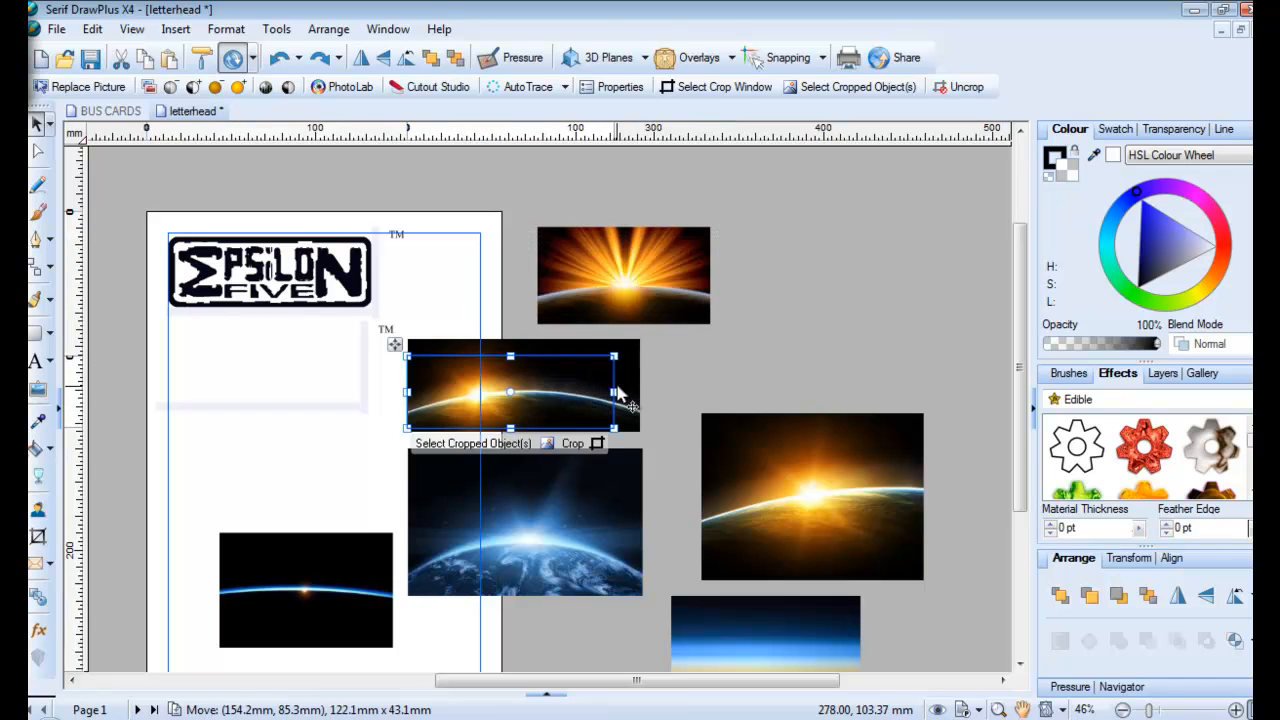
{"action": "left_click", "coordinate": [431, 57]}
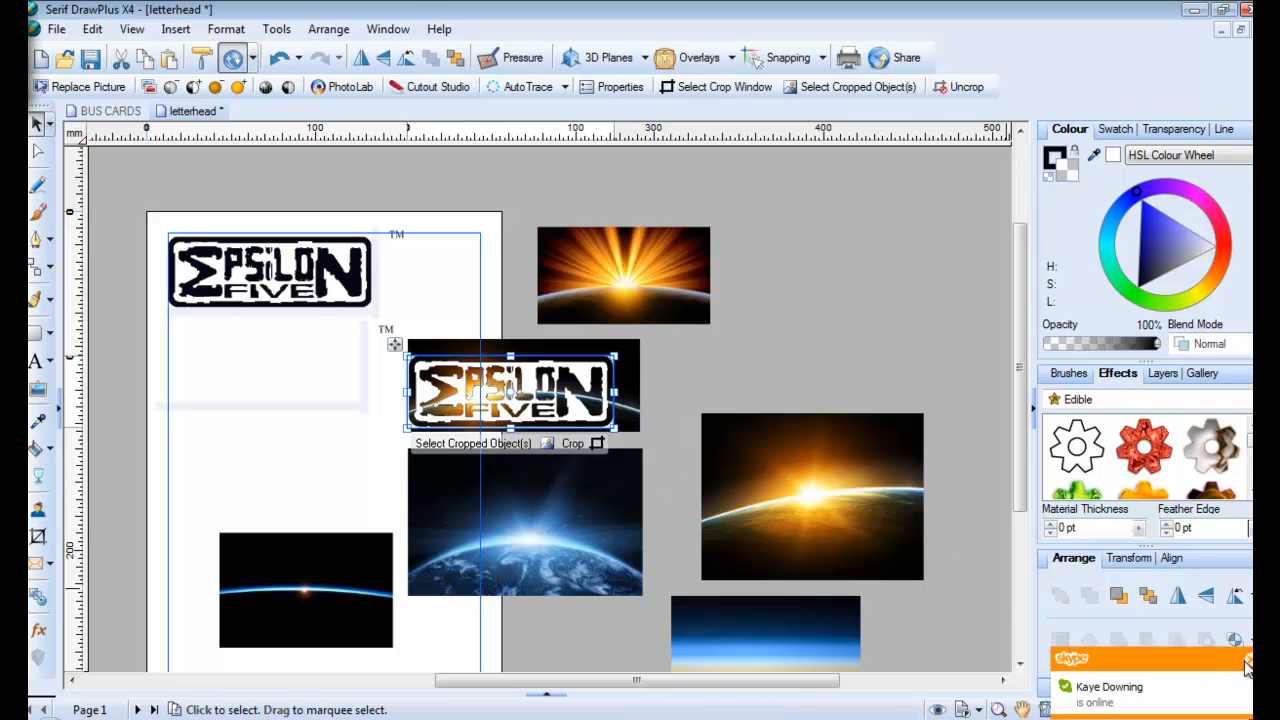
{"action": "left_click", "coordinate": [1248, 660]}
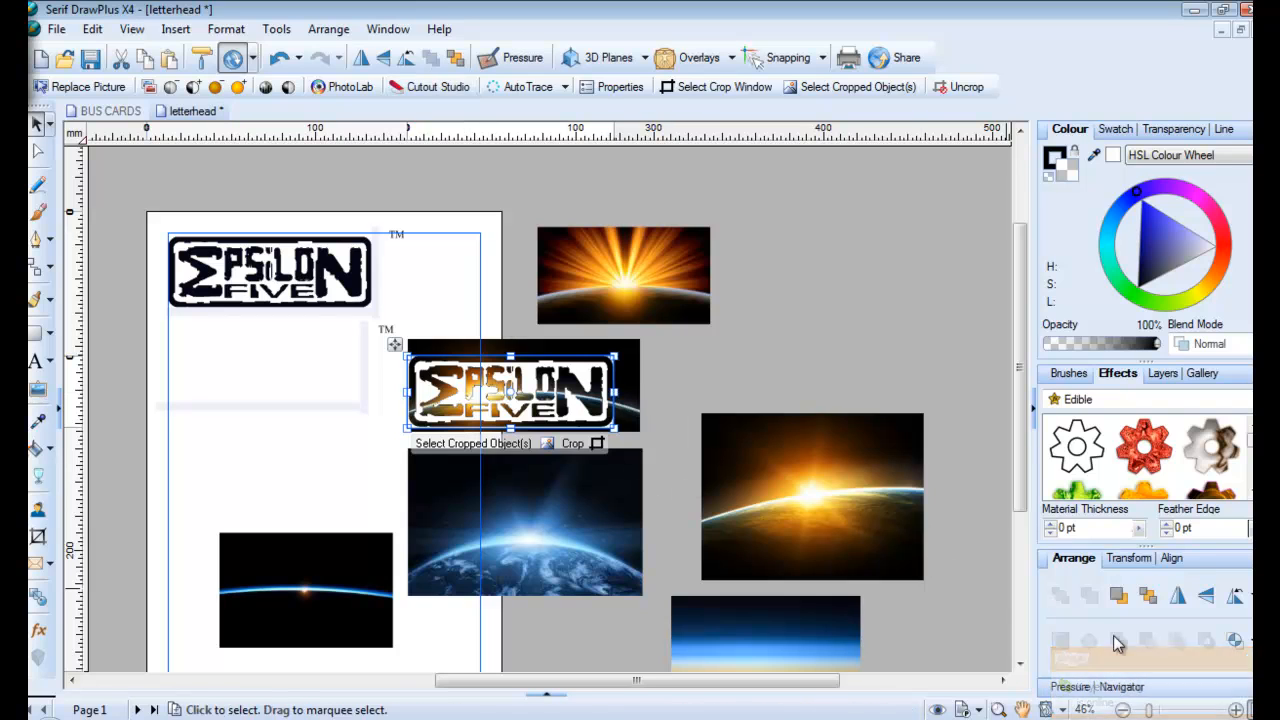
{"action": "left_click_drag", "start_coordinate": [613, 392], "coordinate": [640, 392]}
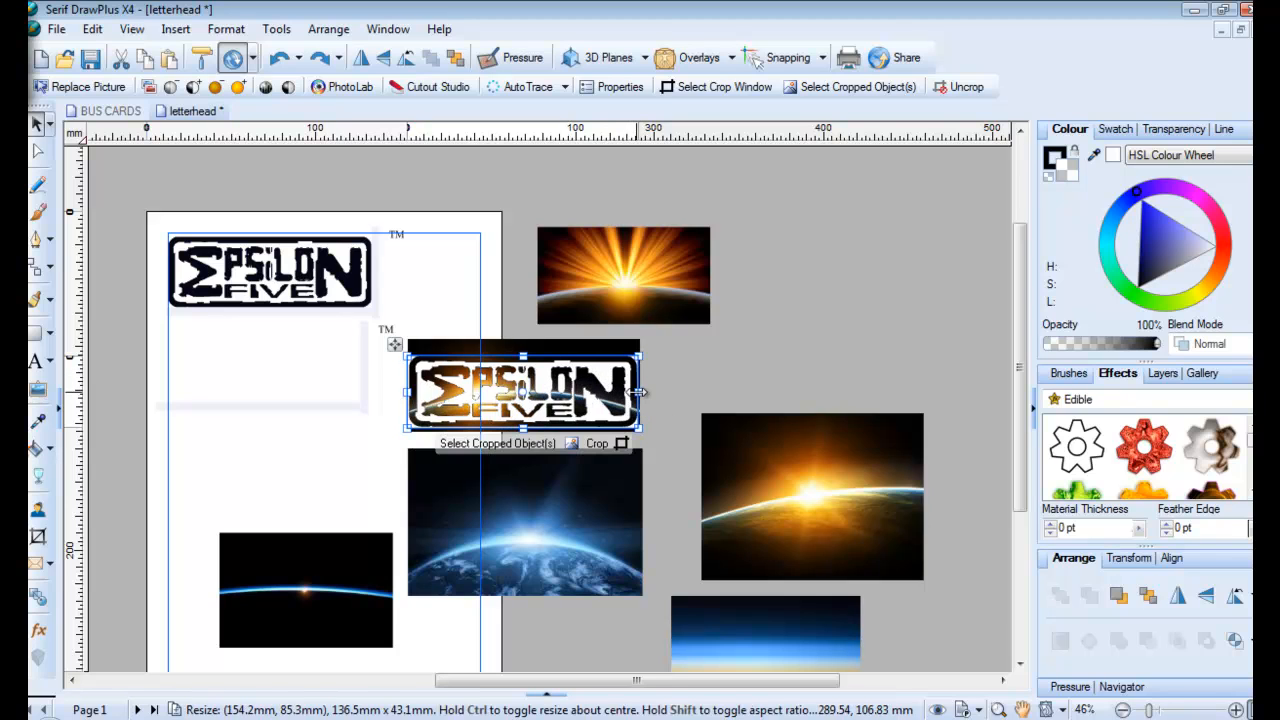
Step: Crop the top of the sunrise picture behind the logo down to the logo's upper edge
{"action": "left_click", "coordinate": [680, 376]}
{"action": "left_click", "coordinate": [522, 344]}
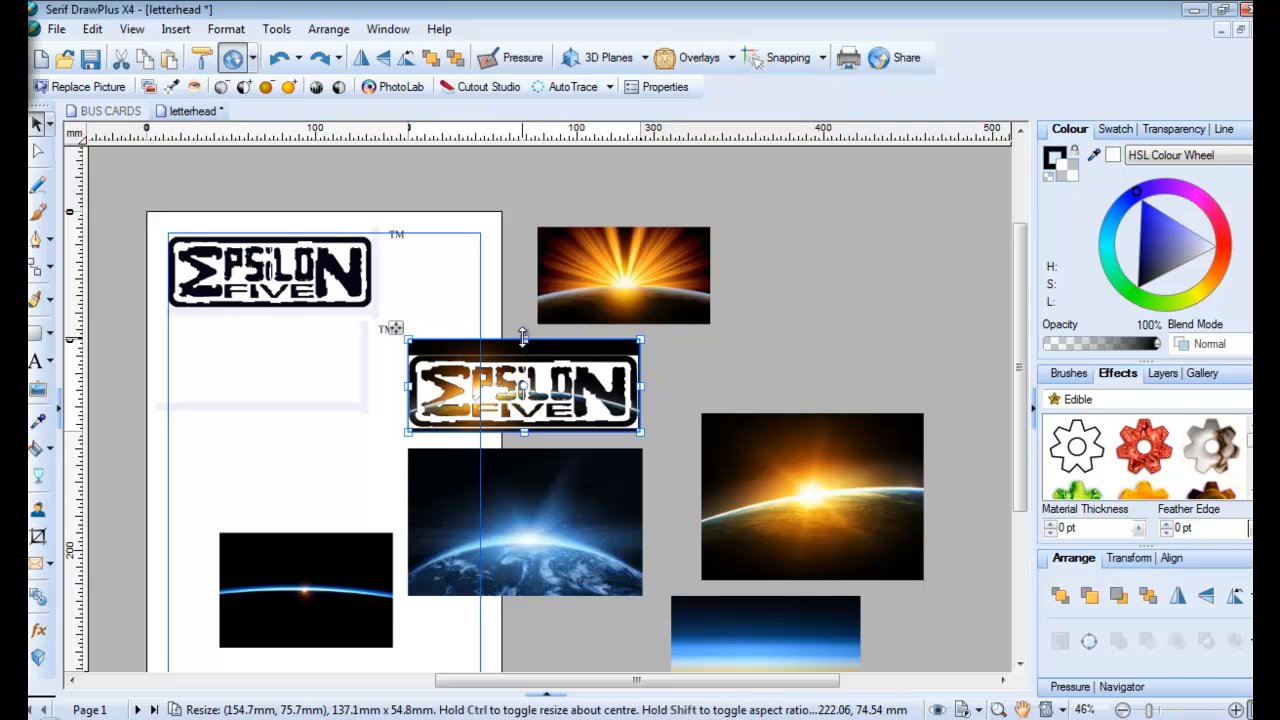
{"action": "left_click", "coordinate": [38, 536]}
{"action": "left_click_drag", "start_coordinate": [524, 341], "coordinate": [526, 354]}
Step: Fill the pale horizontal strip left over from the ungrouped logo with white
{"action": "left_click", "coordinate": [295, 440]}
{"action": "left_click", "coordinate": [286, 406]}
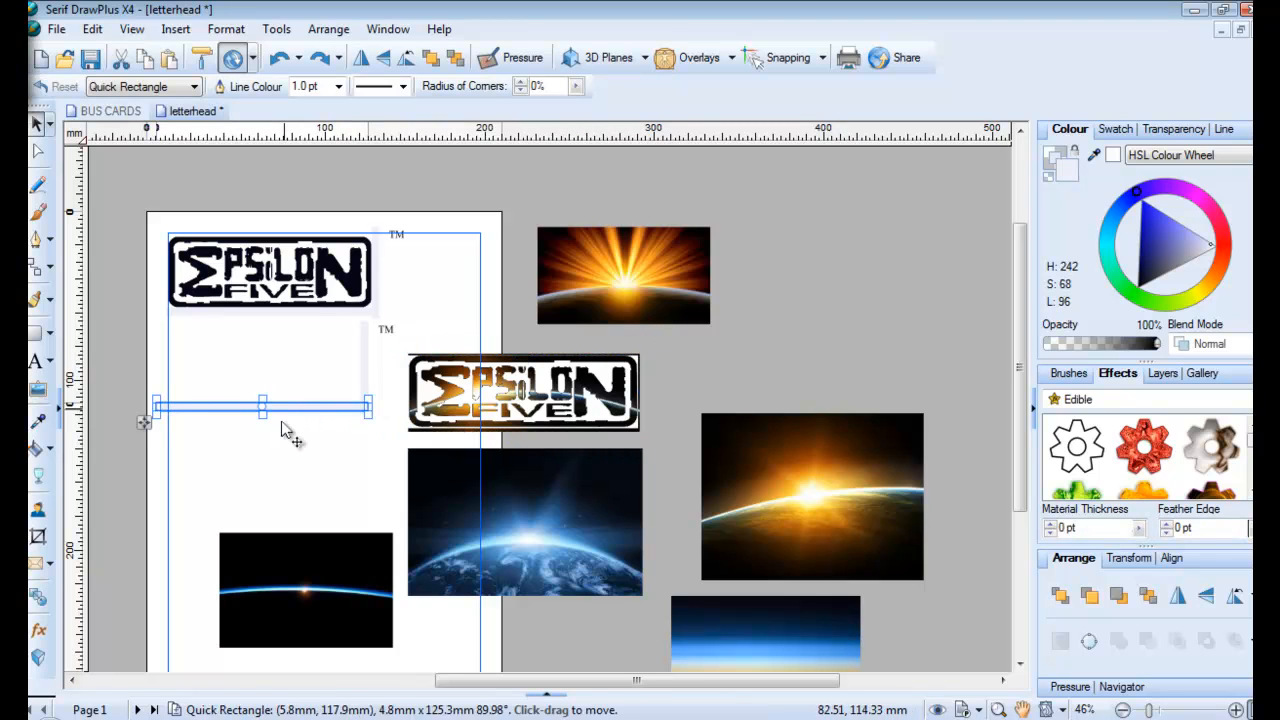
{"action": "left_click", "coordinate": [1094, 155]}
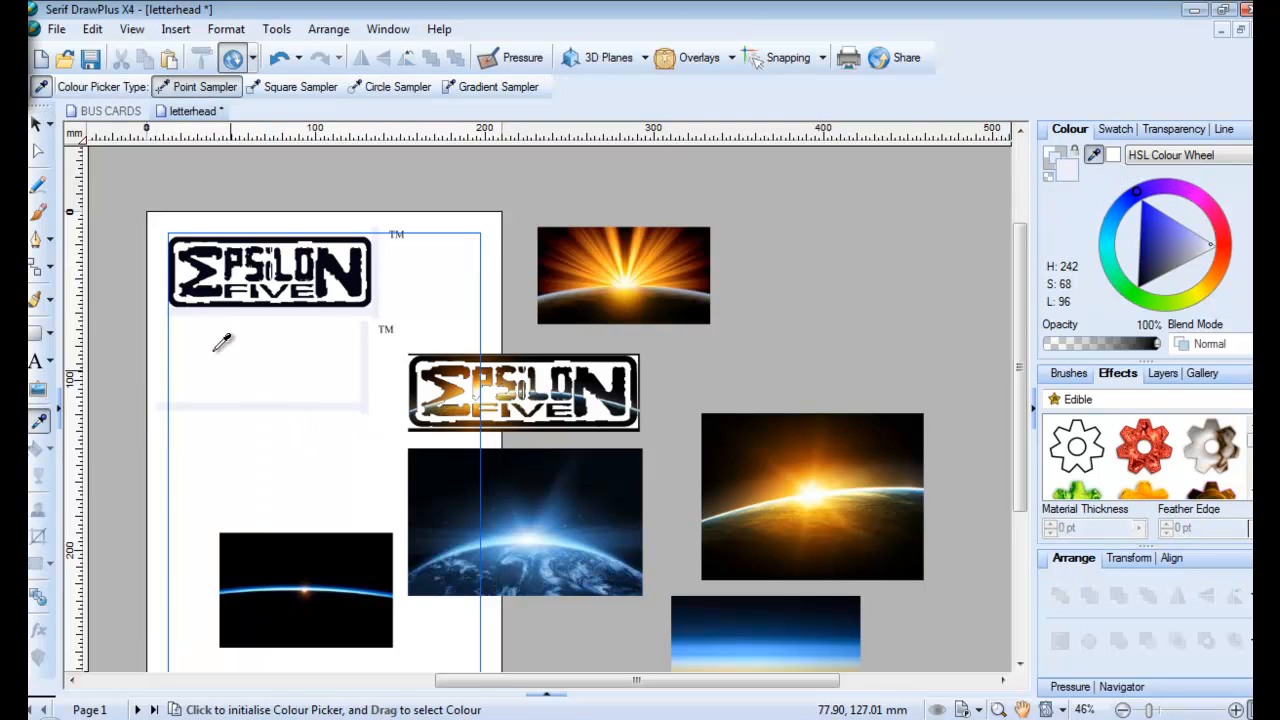
{"action": "left_click", "coordinate": [36, 123]}
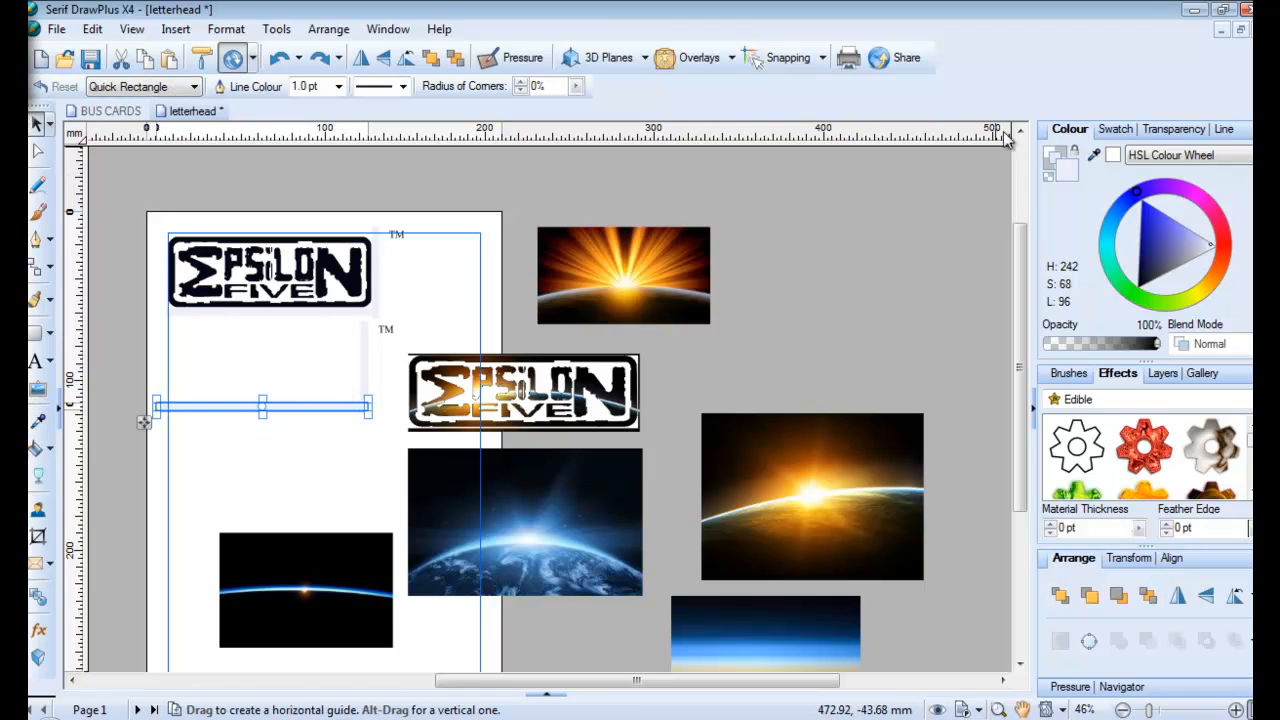
{"action": "left_click_drag", "start_coordinate": [1094, 155], "coordinate": [395, 370]}
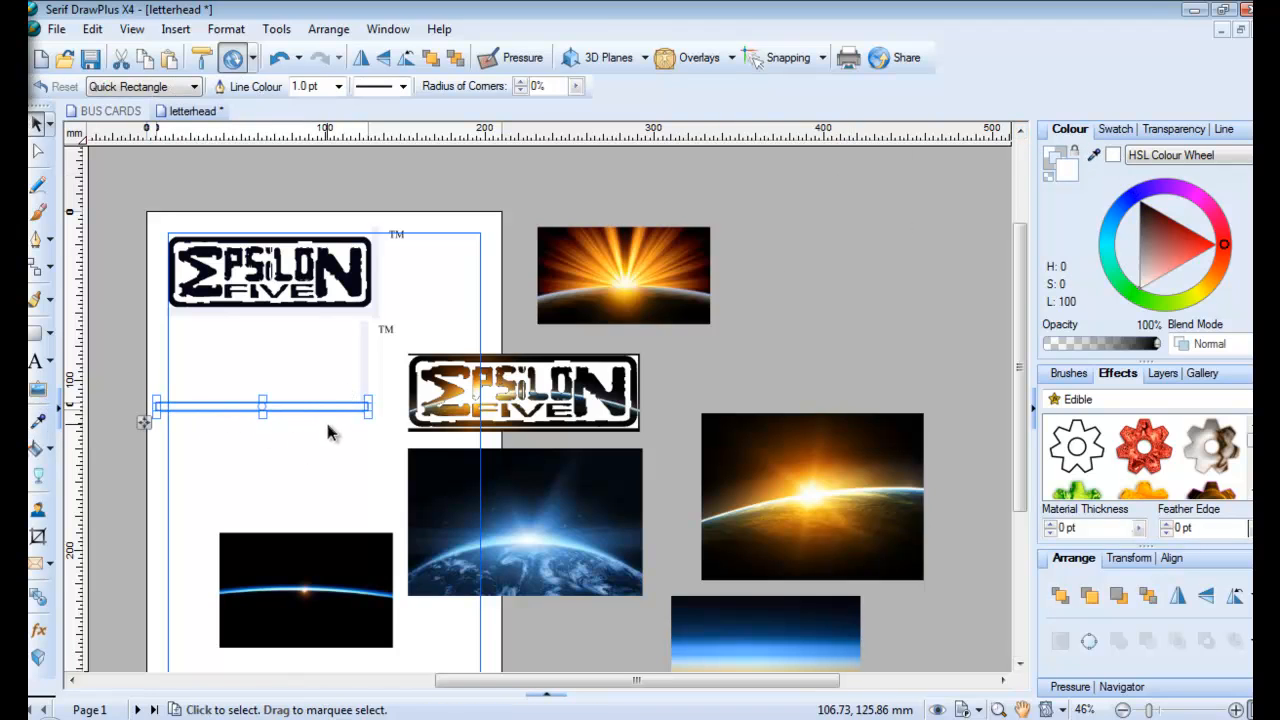
Step: Place the white horizontal strip in front of the picture's bottom edge and lengthen it past the logo's right end
{"action": "left_click_drag", "start_coordinate": [330, 406], "coordinate": [545, 437]}
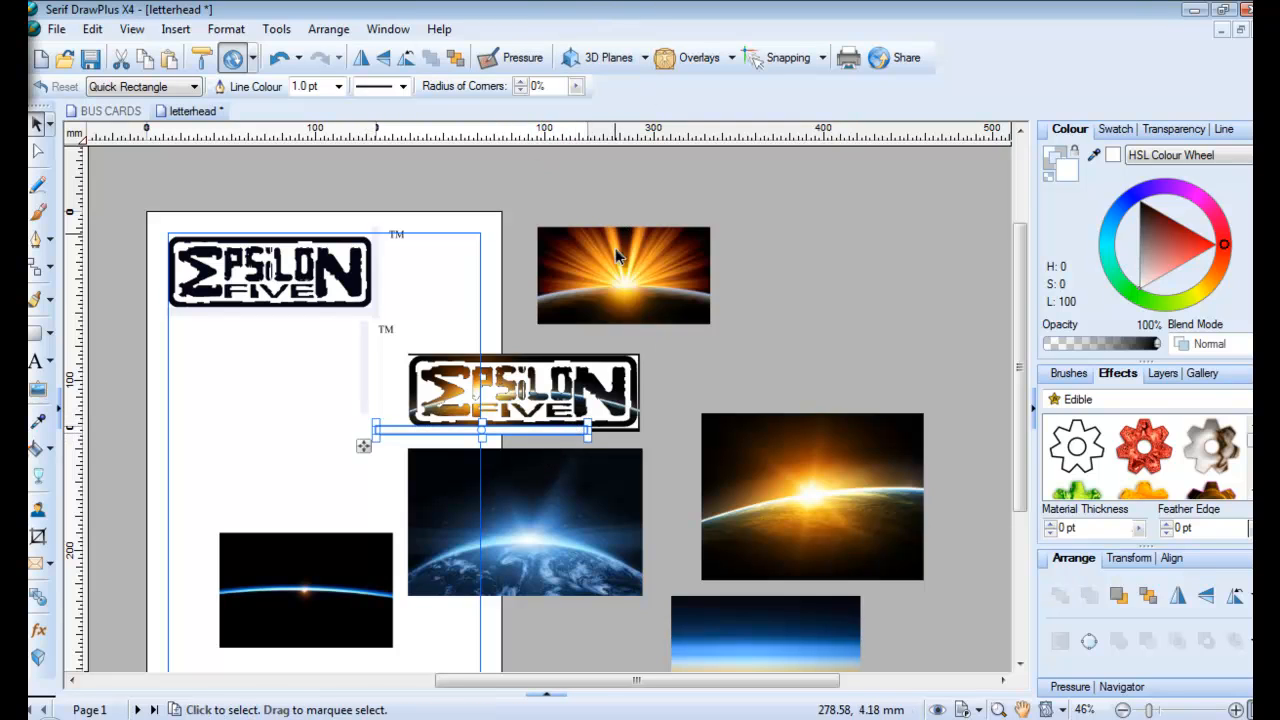
{"action": "left_click_drag", "start_coordinate": [588, 431], "coordinate": [649, 433]}
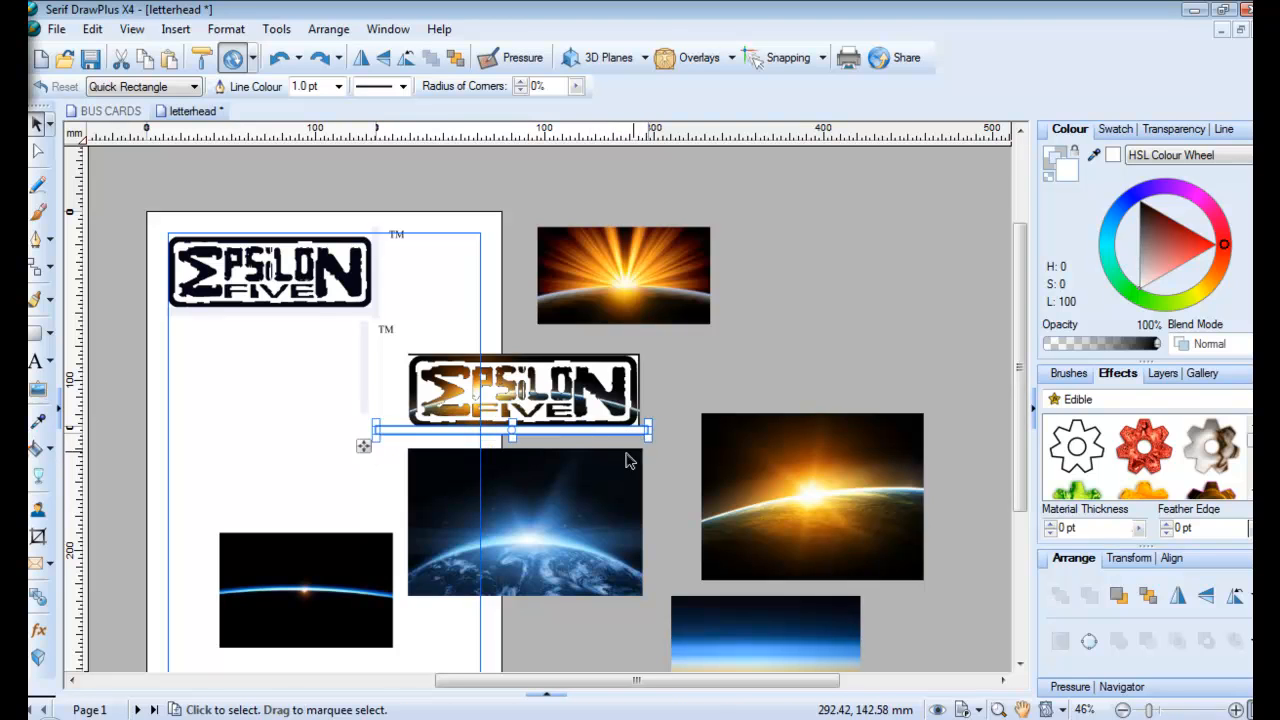
Step: Move the pale vertical strip to the right of the sunrise logo and fill it with white
{"action": "left_click", "coordinate": [366, 398]}
{"action": "left_click_drag", "start_coordinate": [366, 398], "coordinate": [664, 415]}
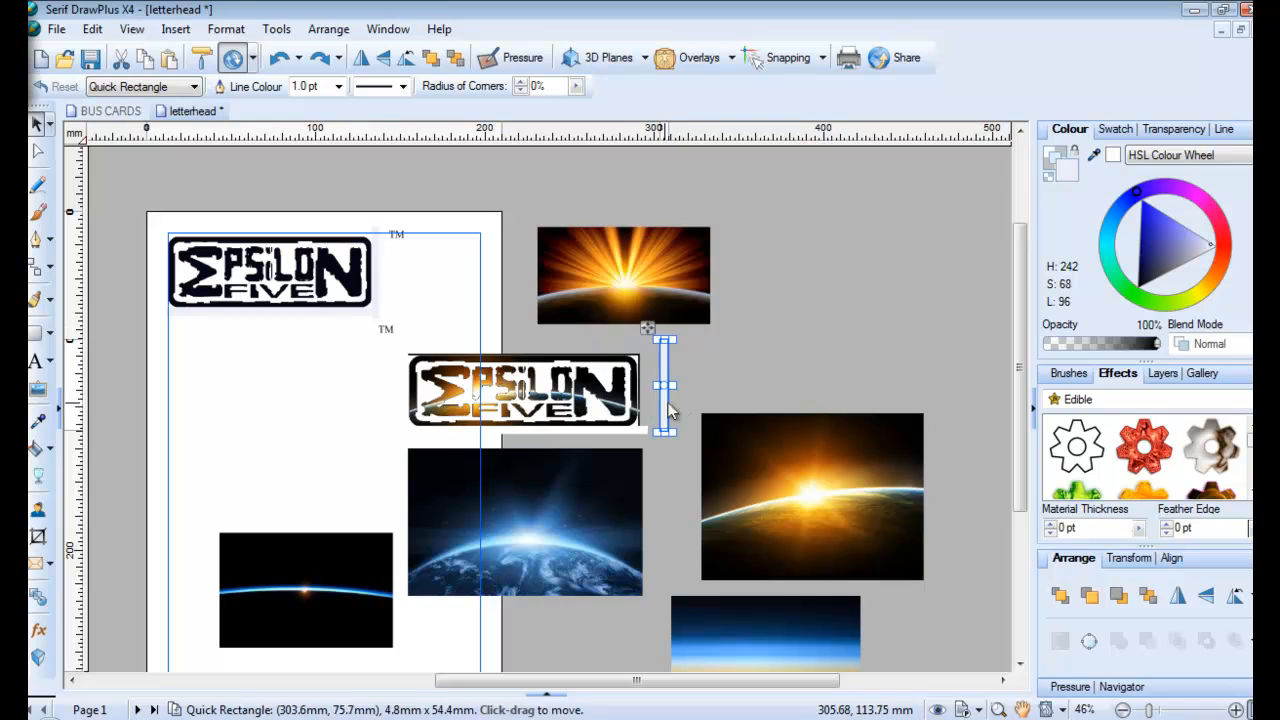
{"action": "left_click", "coordinate": [1111, 156]}
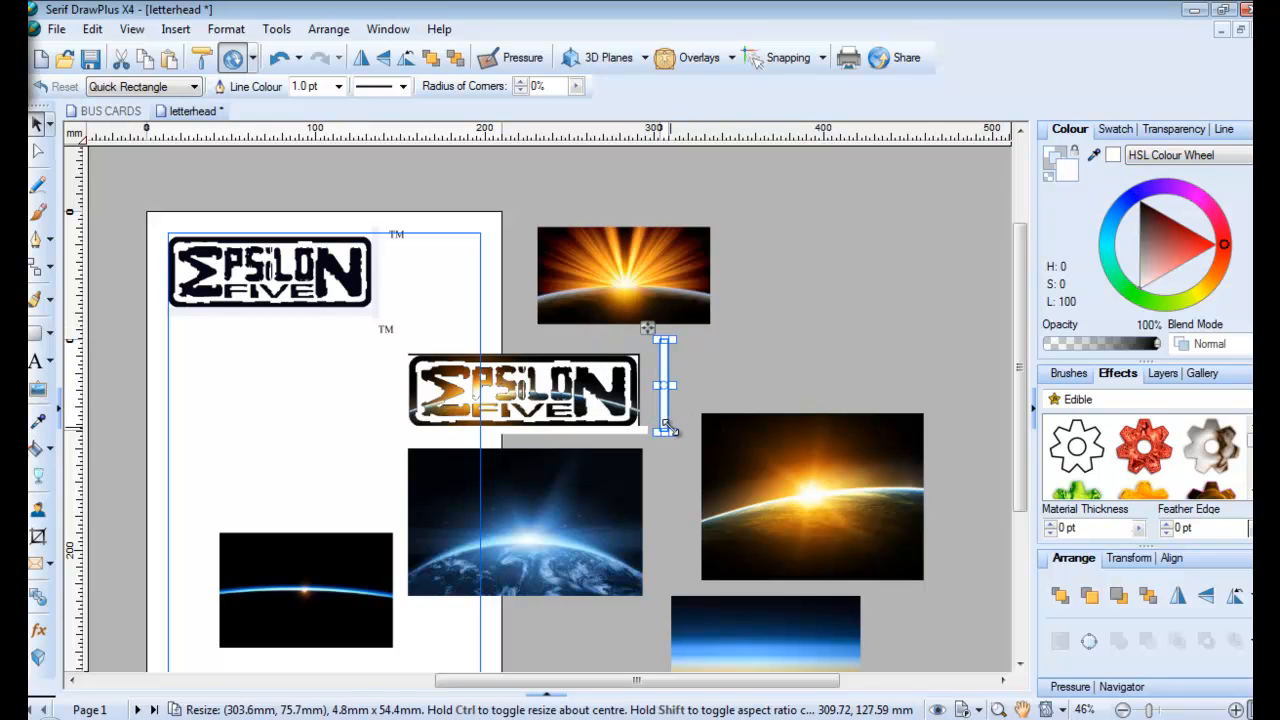
Step: Position the white vertical strip over the sunrise logo's right edge and bring it to the front
{"action": "left_click_drag", "start_coordinate": [670, 428], "coordinate": [645, 425]}
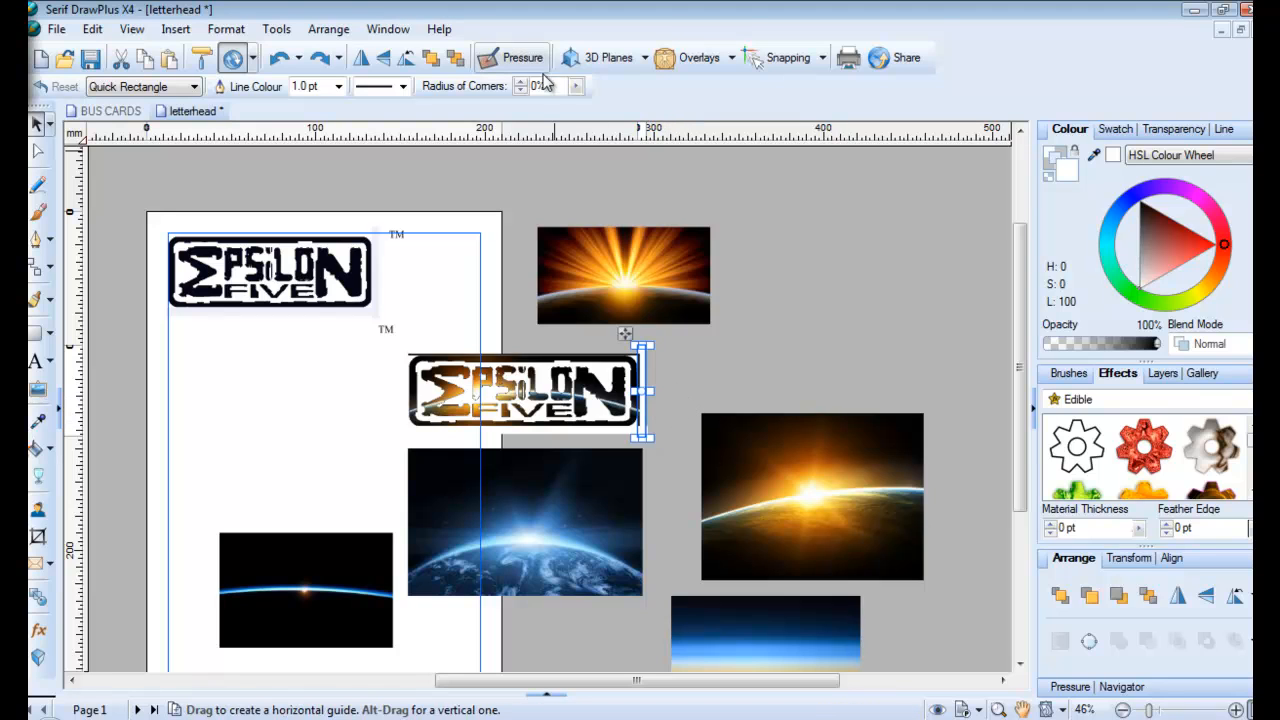
{"action": "left_click", "coordinate": [431, 57]}
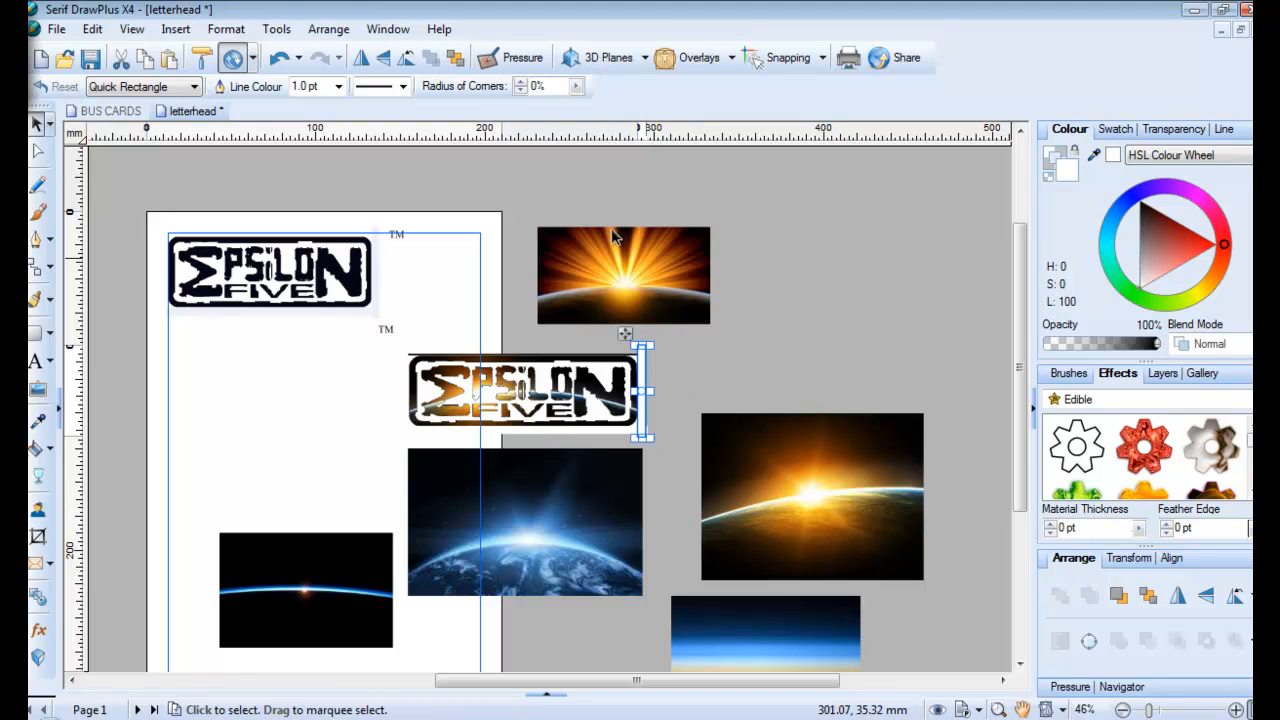
{"action": "left_click", "coordinate": [660, 395]}
{"action": "left_click", "coordinate": [644, 420]}
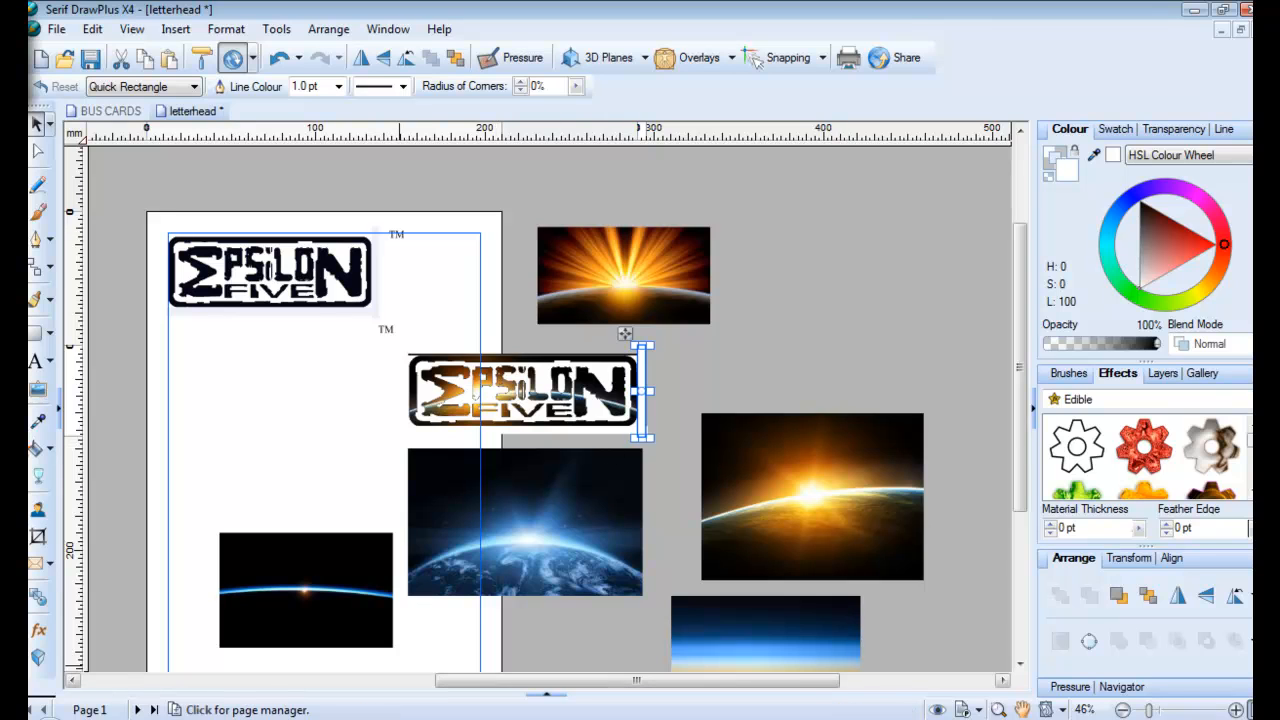
Step: On page 2, group the parts of the bottom blue-and-orange logo and those of the orange logo above it
{"action": "left_click", "coordinate": [138, 709]}
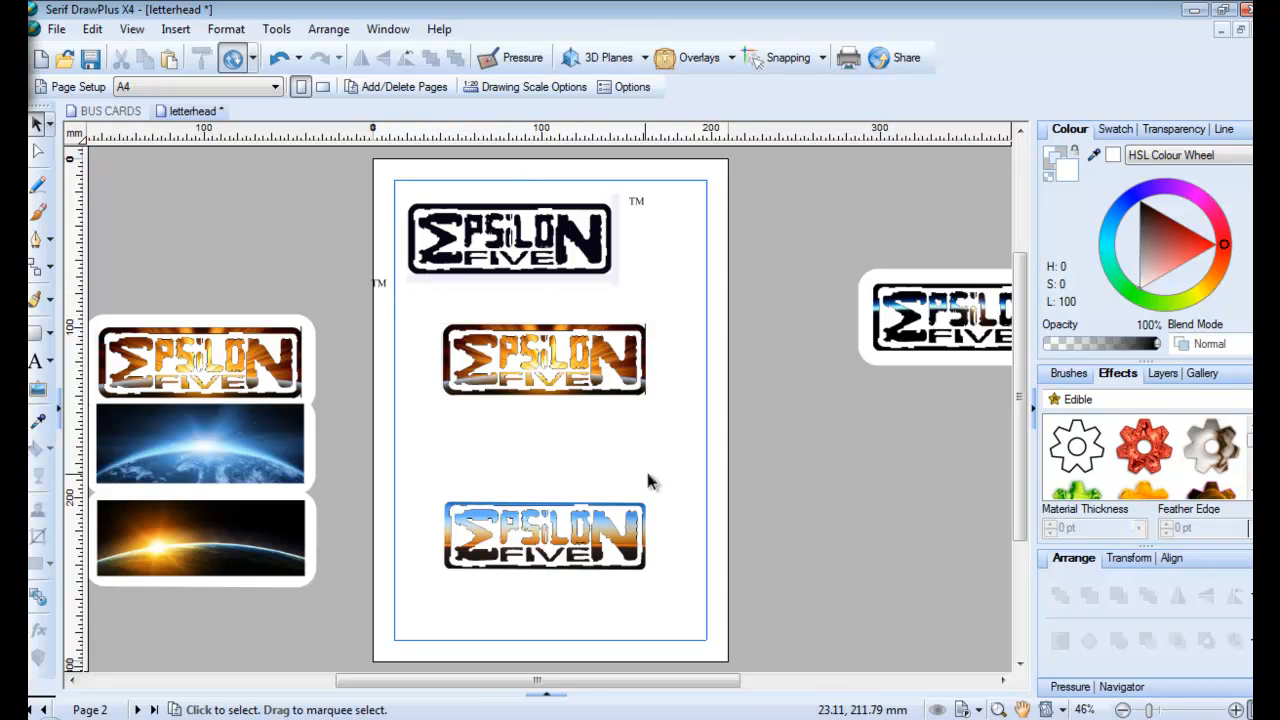
{"action": "left_click_drag", "start_coordinate": [811, 463], "coordinate": [314, 682]}
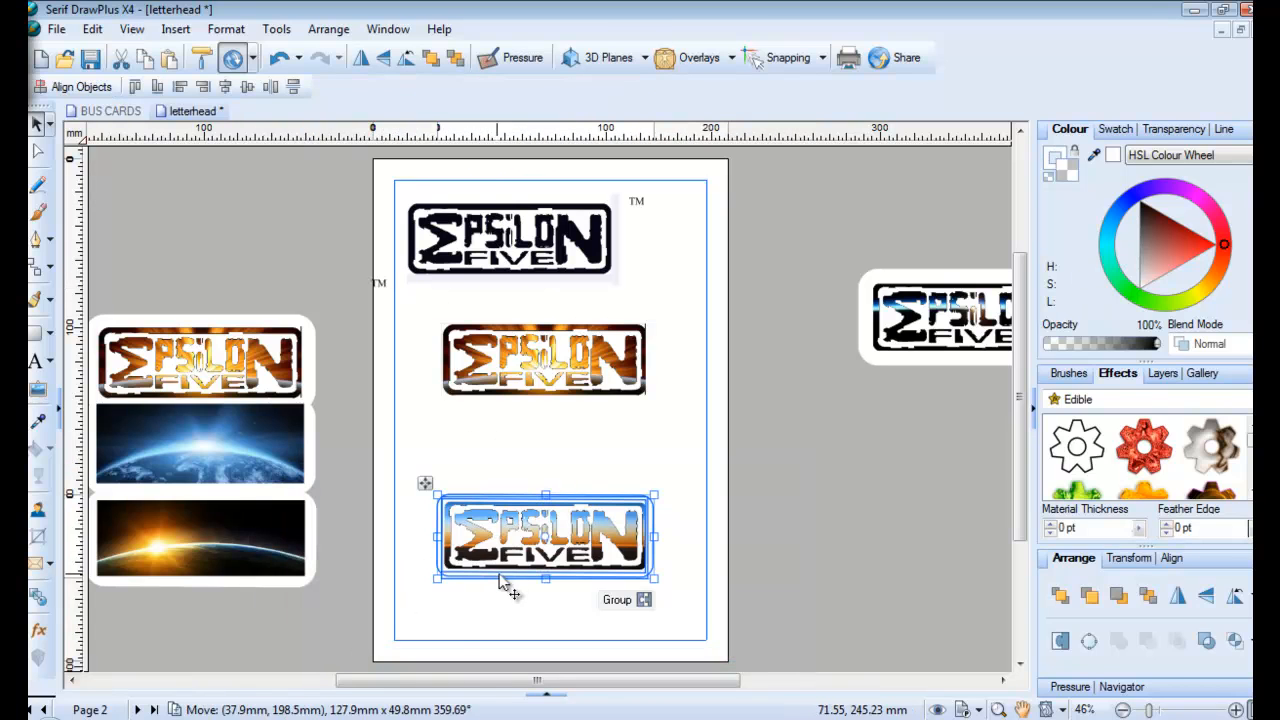
{"action": "left_click", "coordinate": [645, 603]}
{"action": "left_click_drag", "start_coordinate": [803, 241], "coordinate": [316, 494]}
{"action": "left_click", "coordinate": [656, 428]}
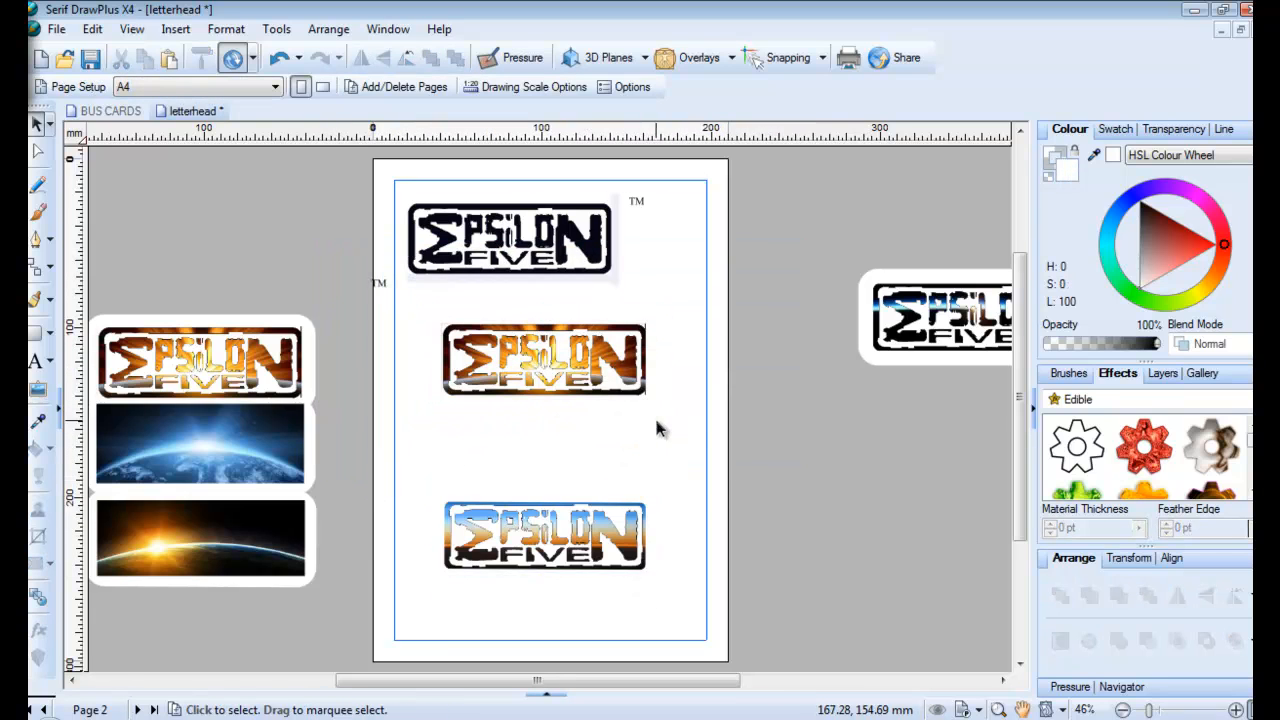
{"action": "left_click_drag", "start_coordinate": [731, 174], "coordinate": [318, 338]}
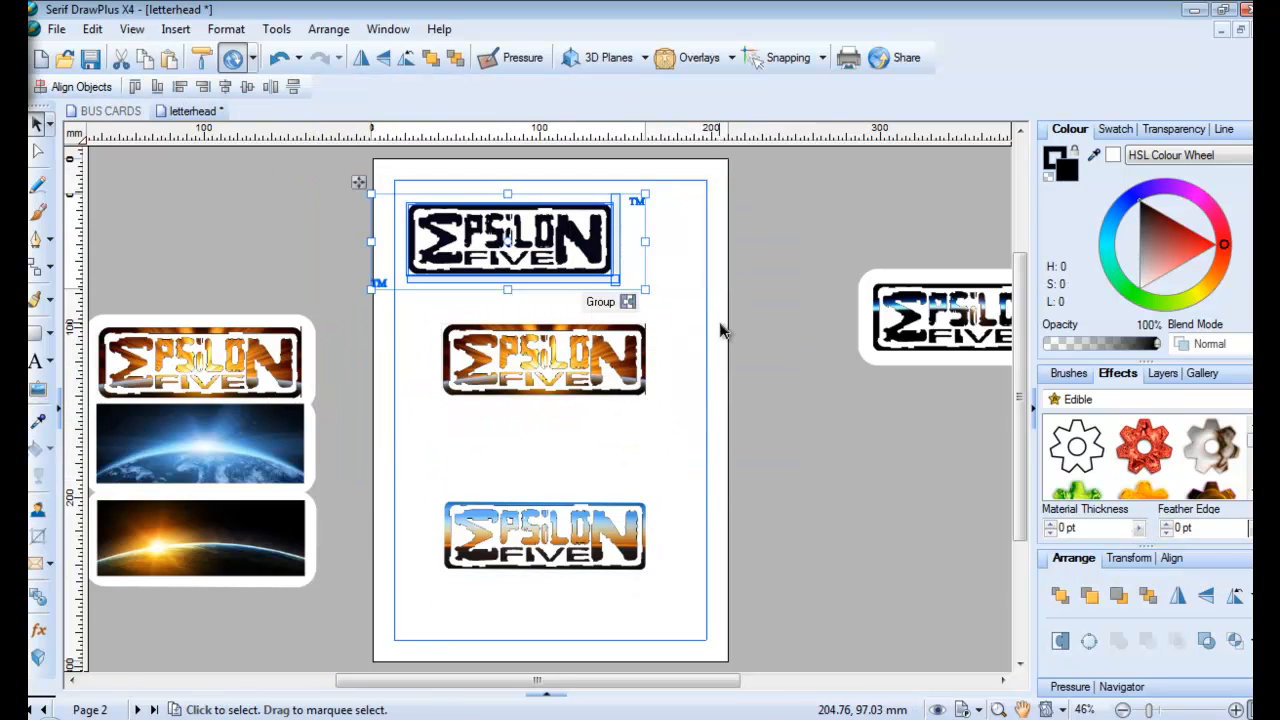
{"action": "left_click", "coordinate": [622, 304]}
{"action": "left_click", "coordinate": [706, 390]}
{"action": "left_click_drag", "start_coordinate": [727, 163], "coordinate": [316, 316]}
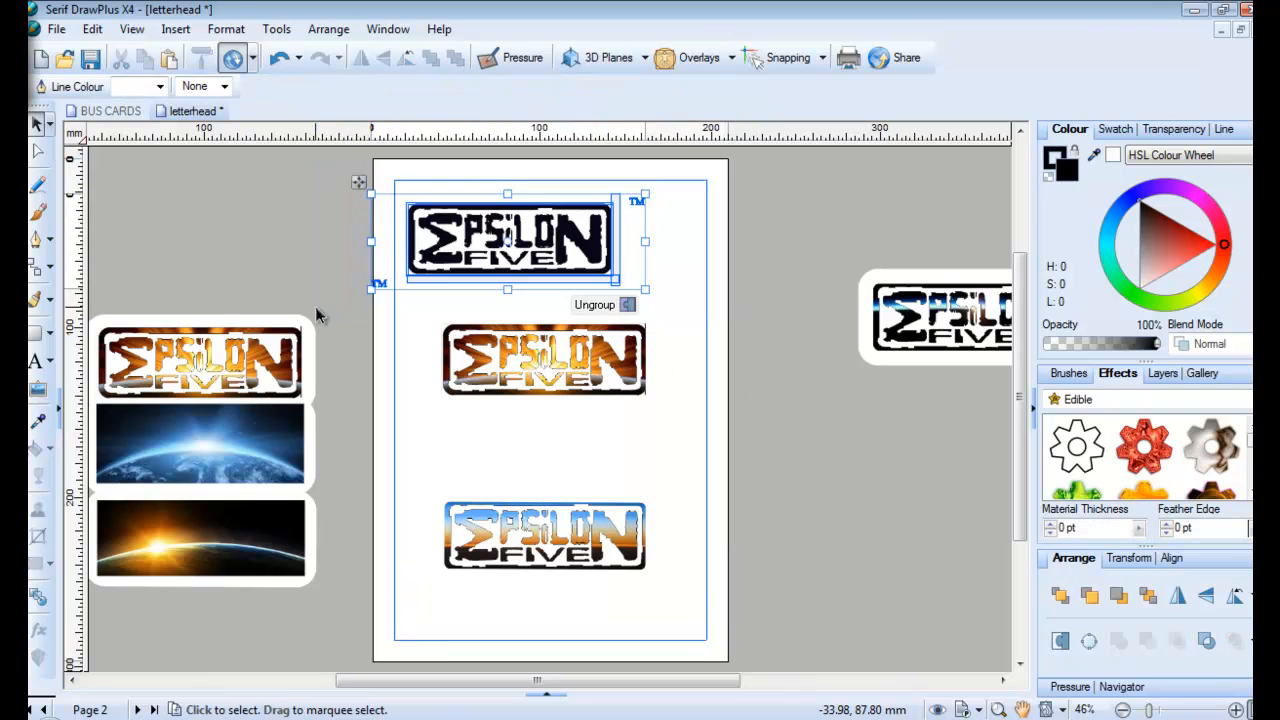
{"action": "left_click", "coordinate": [625, 310]}
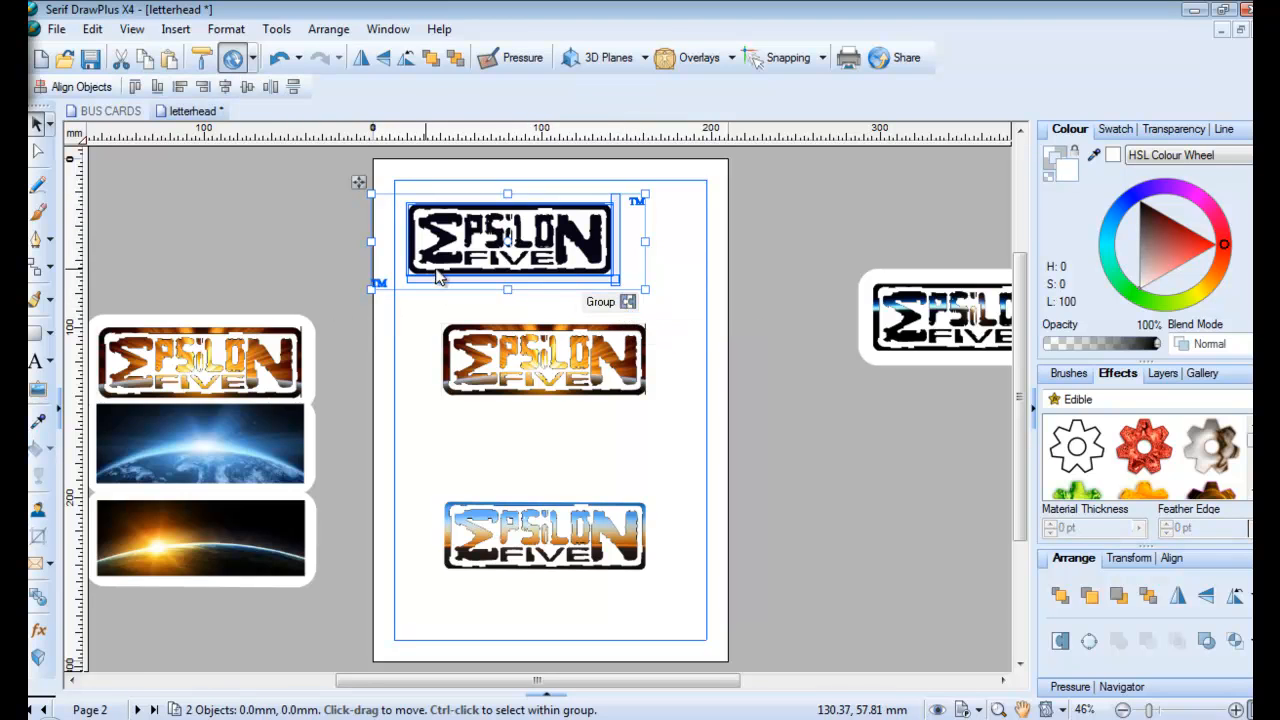
{"action": "left_click_drag", "start_coordinate": [320, 263], "coordinate": [80, 590]}
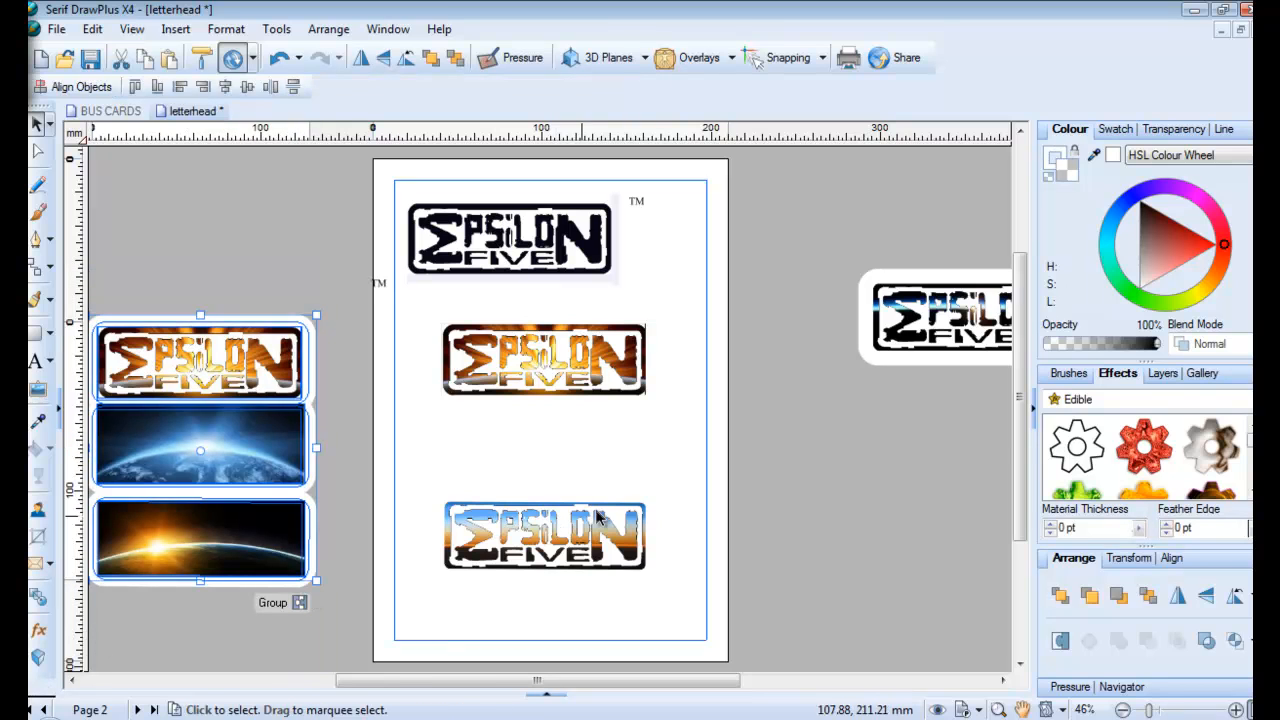
{"action": "left_click_drag", "start_coordinate": [933, 364], "coordinate": [766, 420]}
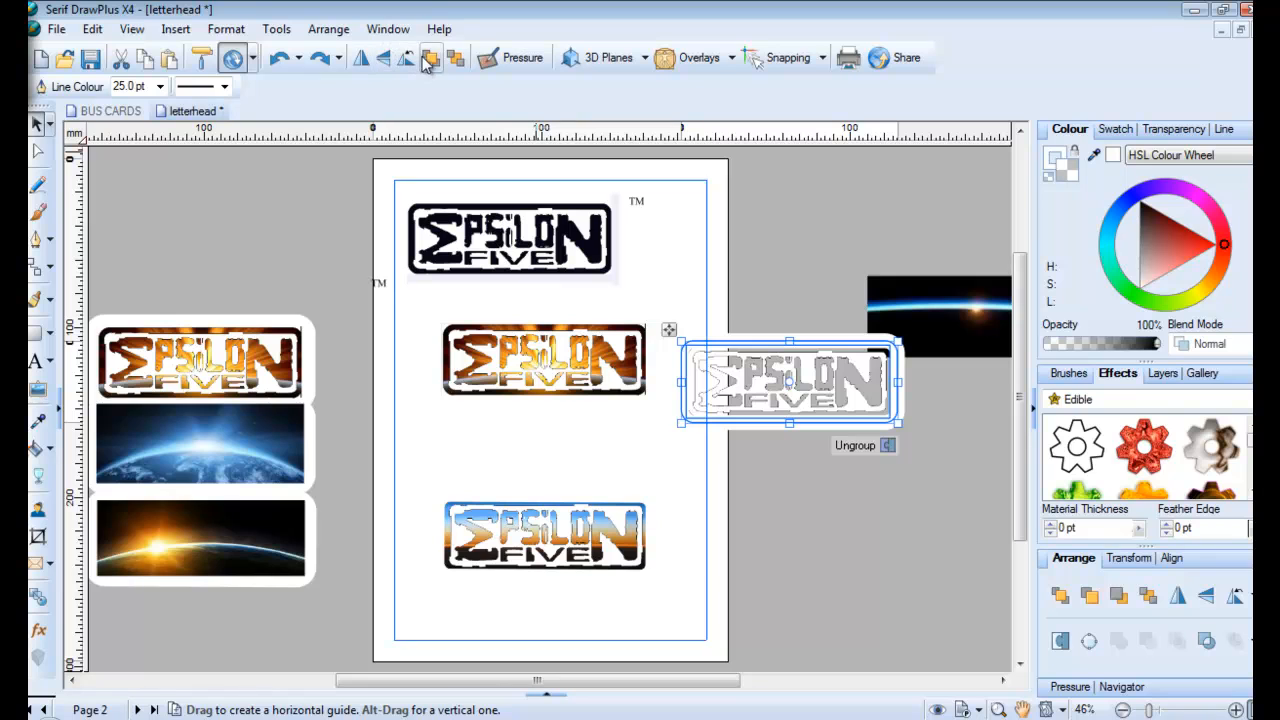
{"action": "left_click", "coordinate": [278, 60]}
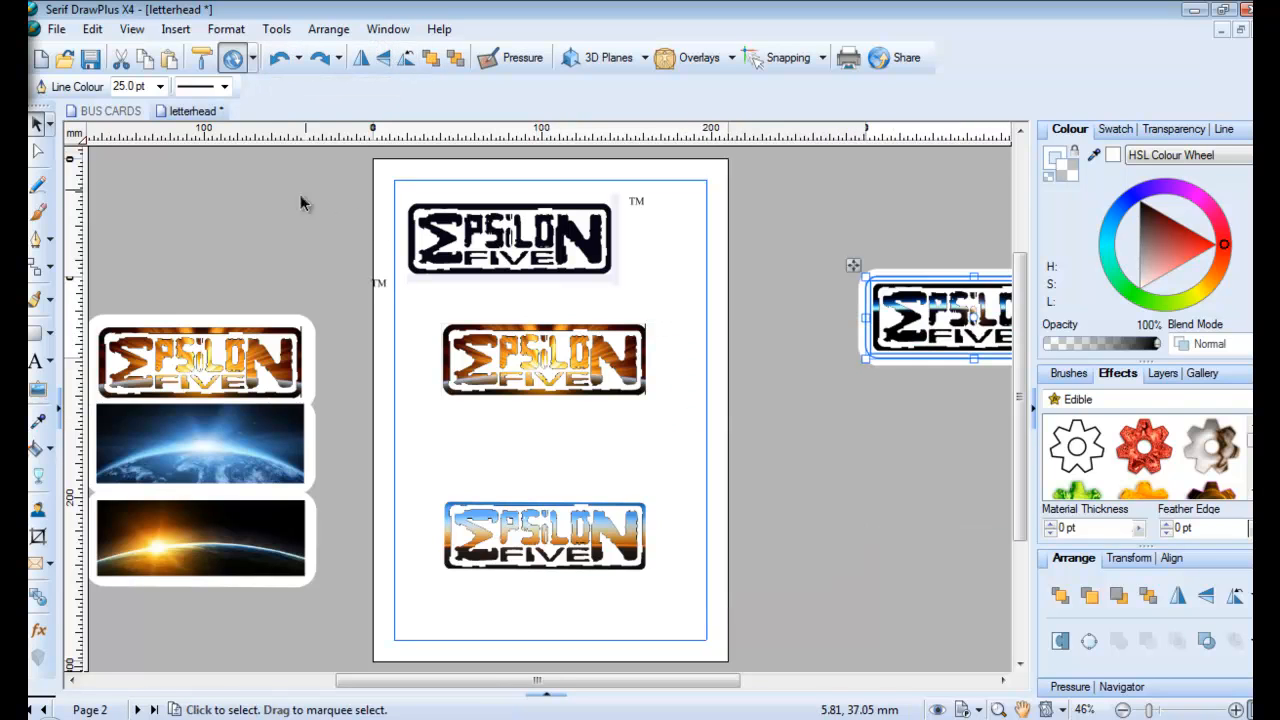
Step: Group the parts of the dark blue pasteboard logo and move it onto the page between the two coloured logos
{"action": "left_click_drag", "start_coordinate": [594, 684], "coordinate": [729, 663]}
{"action": "left_click_drag", "start_coordinate": [777, 239], "coordinate": [383, 511]}
{"action": "left_click", "coordinate": [727, 381]}
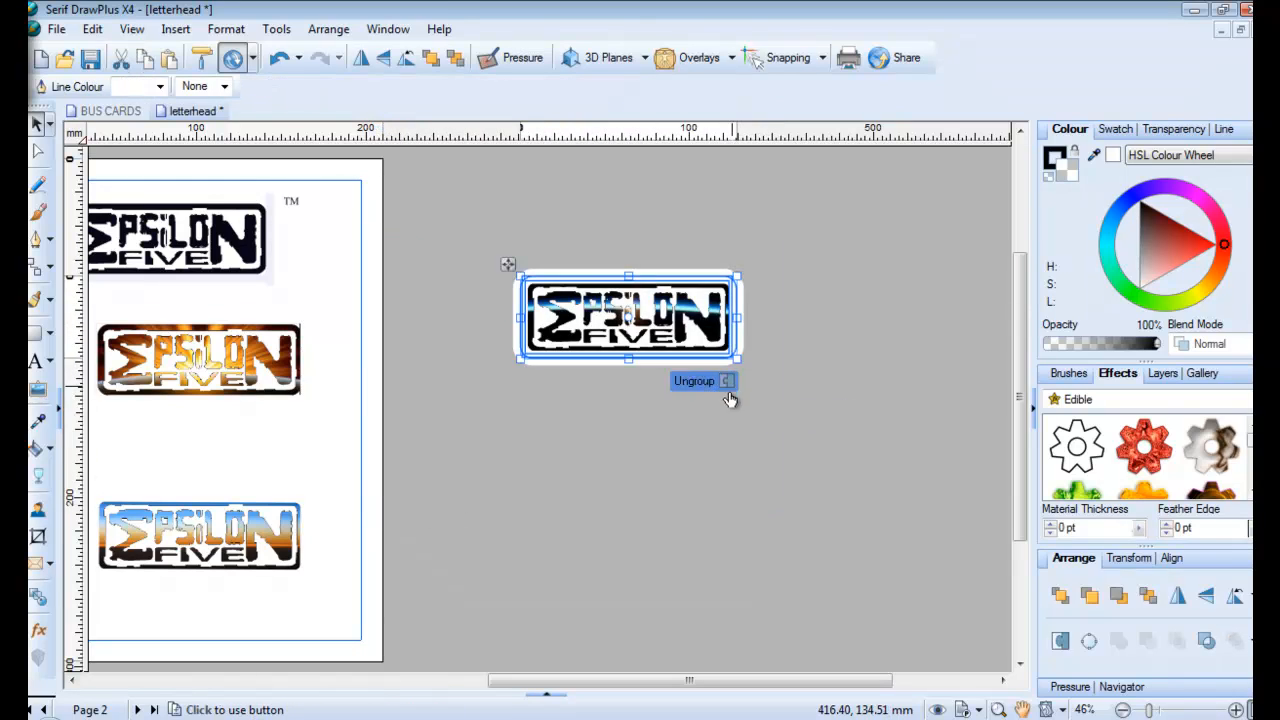
{"action": "left_click", "coordinate": [737, 418]}
{"action": "left_click_drag", "start_coordinate": [808, 245], "coordinate": [391, 466]}
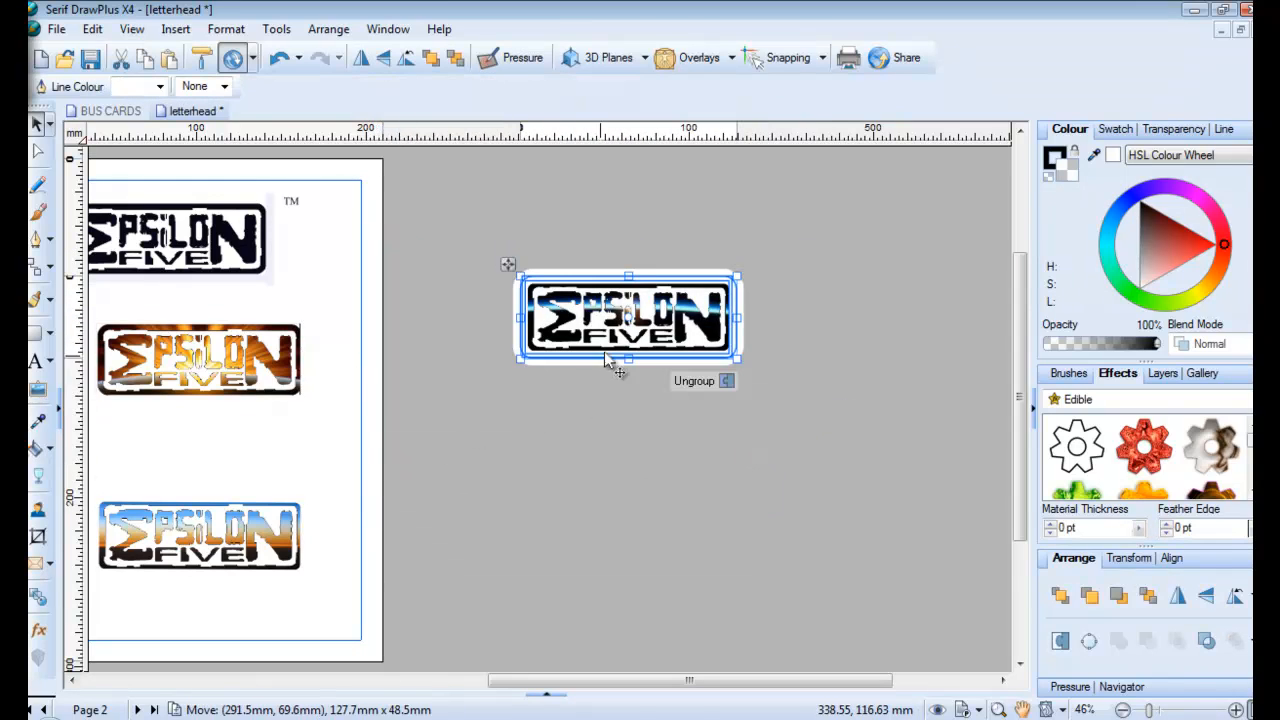
{"action": "left_click_drag", "start_coordinate": [602, 363], "coordinate": [188, 487]}
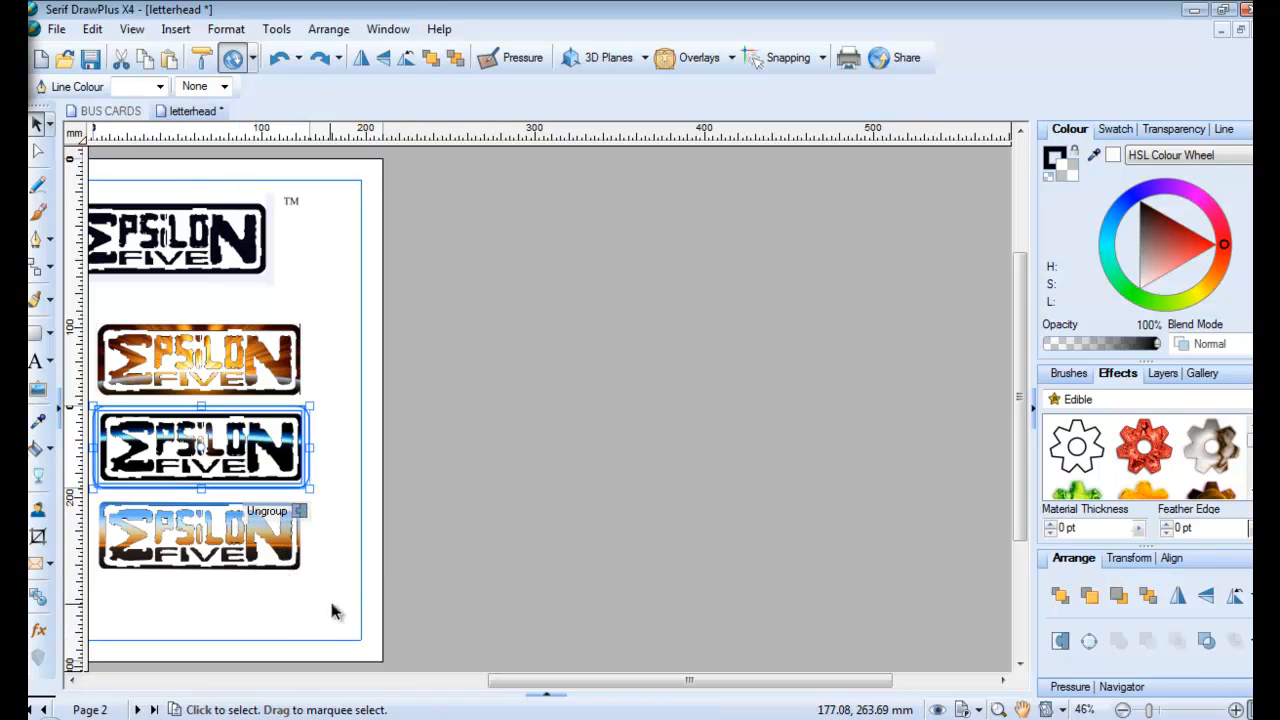
Step: Review the image export settings and preview for the selected dark blue logo, and close them without exporting
{"action": "left_click_drag", "start_coordinate": [563, 684], "coordinate": [437, 684]}
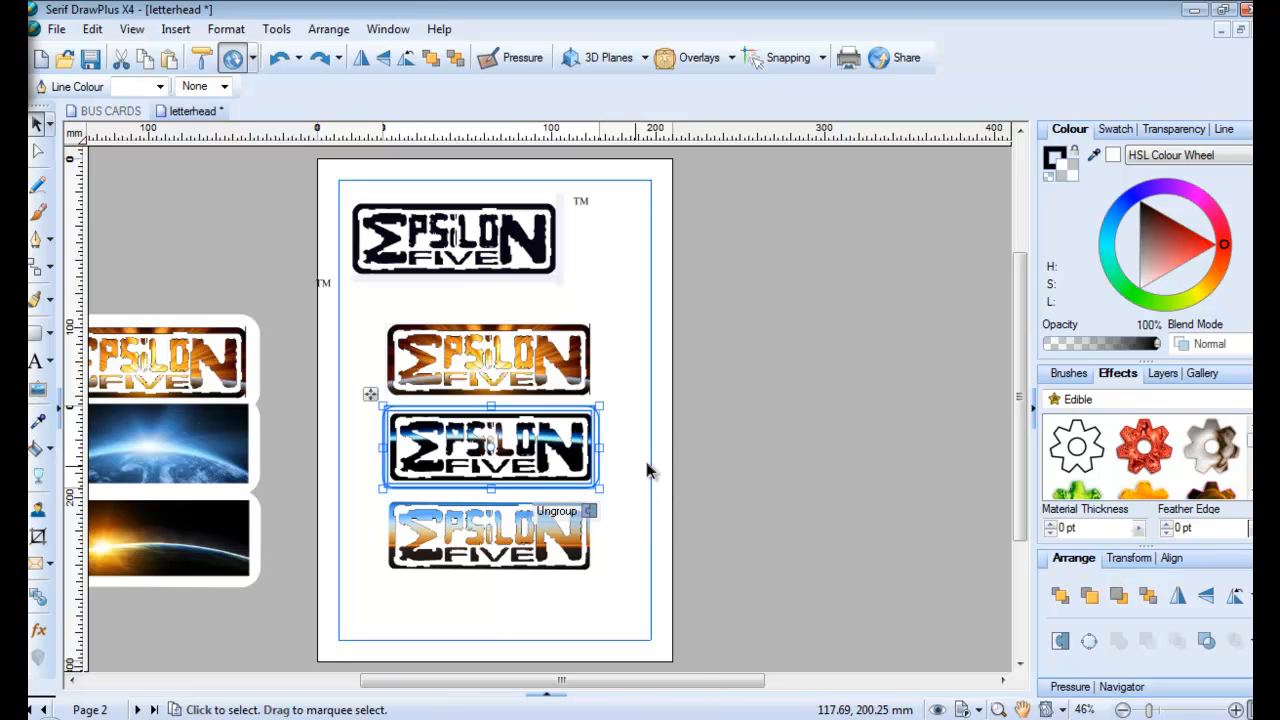
{"action": "left_click", "coordinate": [659, 418]}
{"action": "left_click_drag", "start_coordinate": [656, 392], "coordinate": [323, 503]}
{"action": "left_click", "coordinate": [57, 29]}
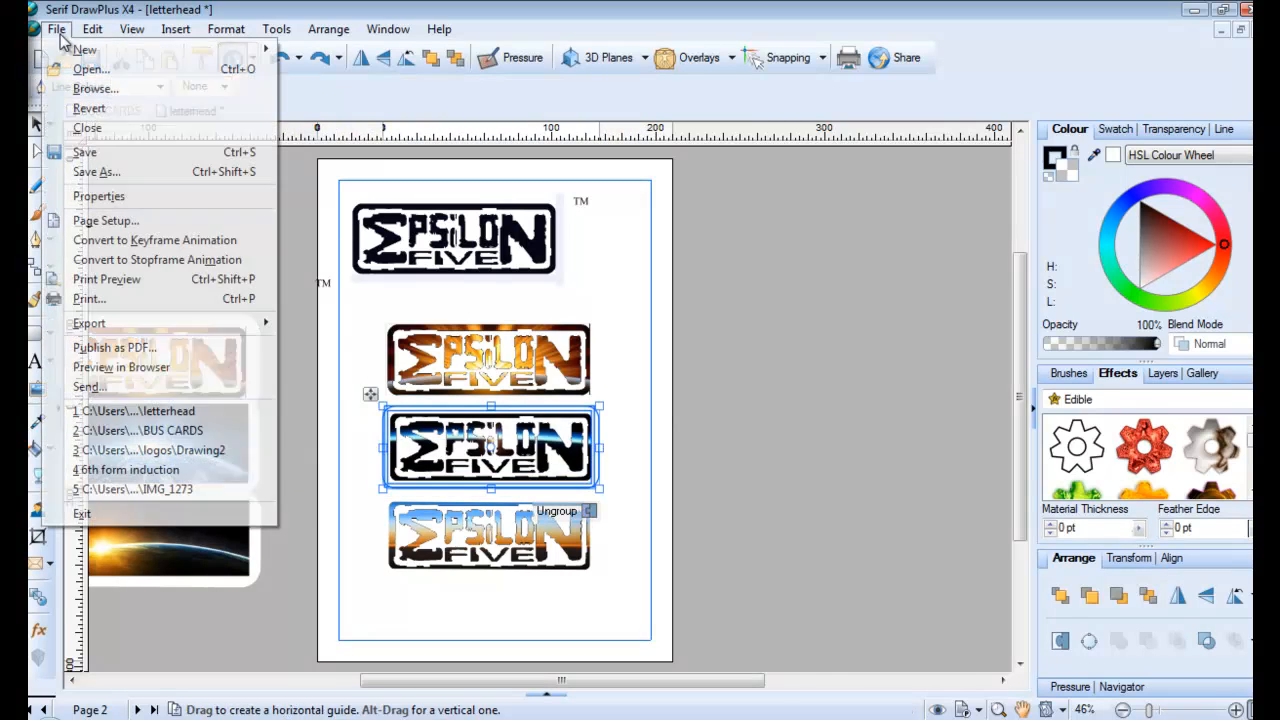
{"action": "mouse_move", "coordinate": [143, 323]}
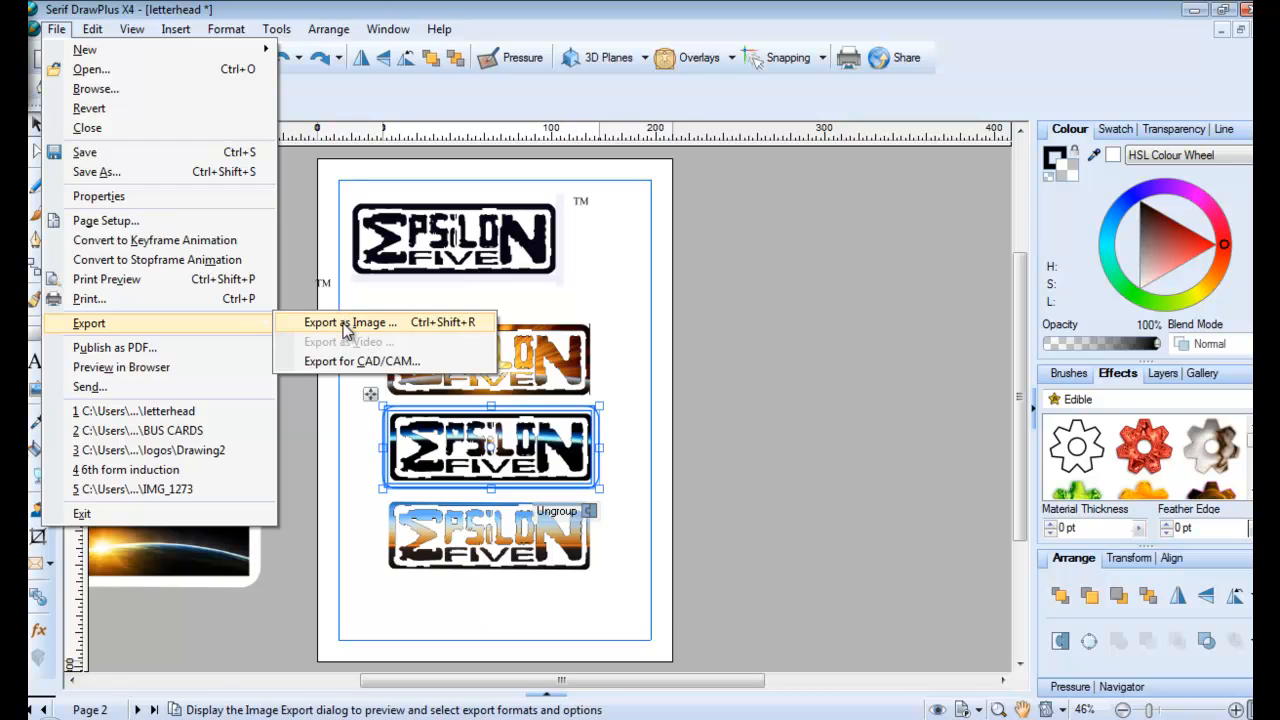
{"action": "left_click", "coordinate": [336, 321]}
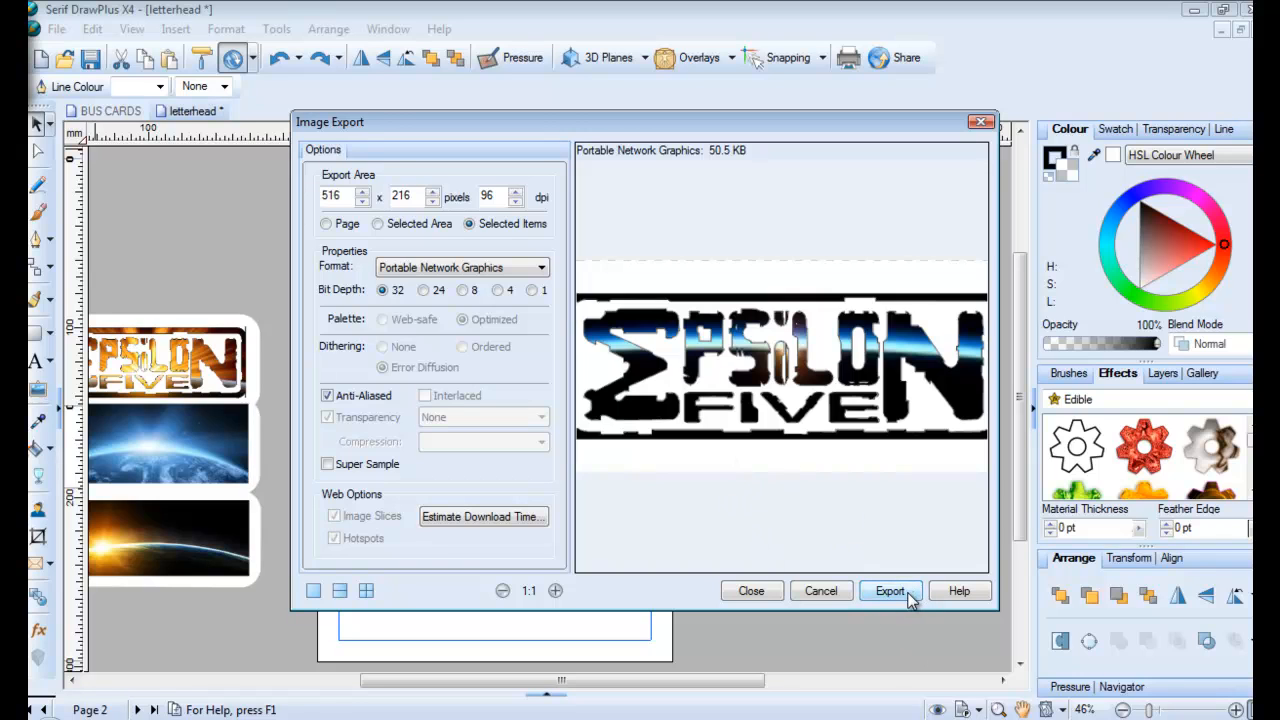
{"action": "left_click", "coordinate": [981, 121]}
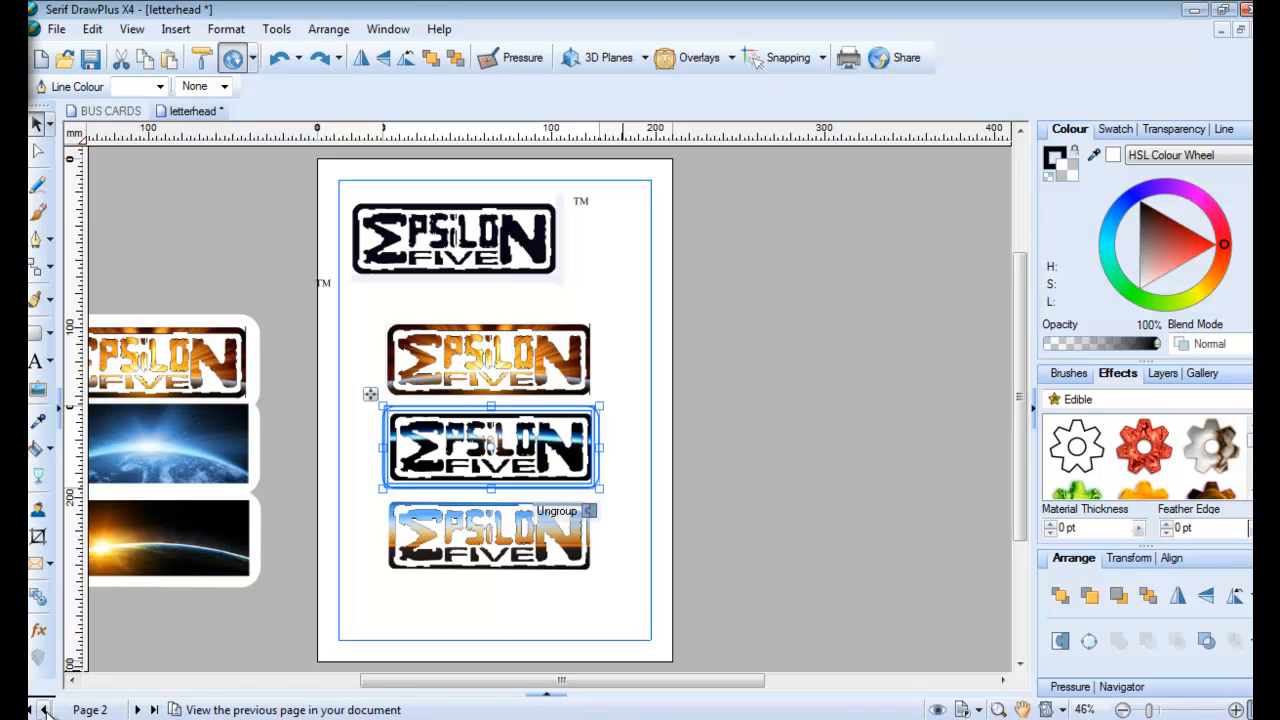
Step: Open page 3 and examine the letterhead layout from the logo and address block to the footer
{"action": "left_click", "coordinate": [556, 695]}
{"action": "left_click", "coordinate": [401, 672]}
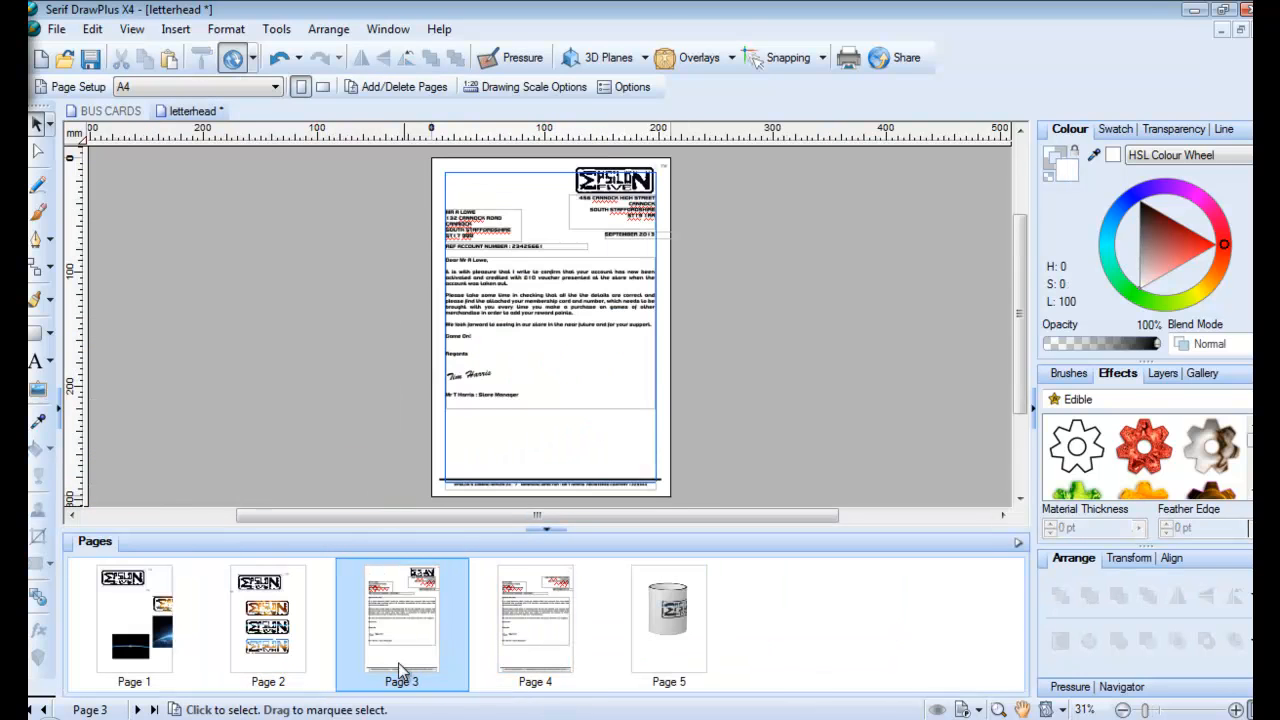
{"action": "left_click", "coordinate": [546, 531]}
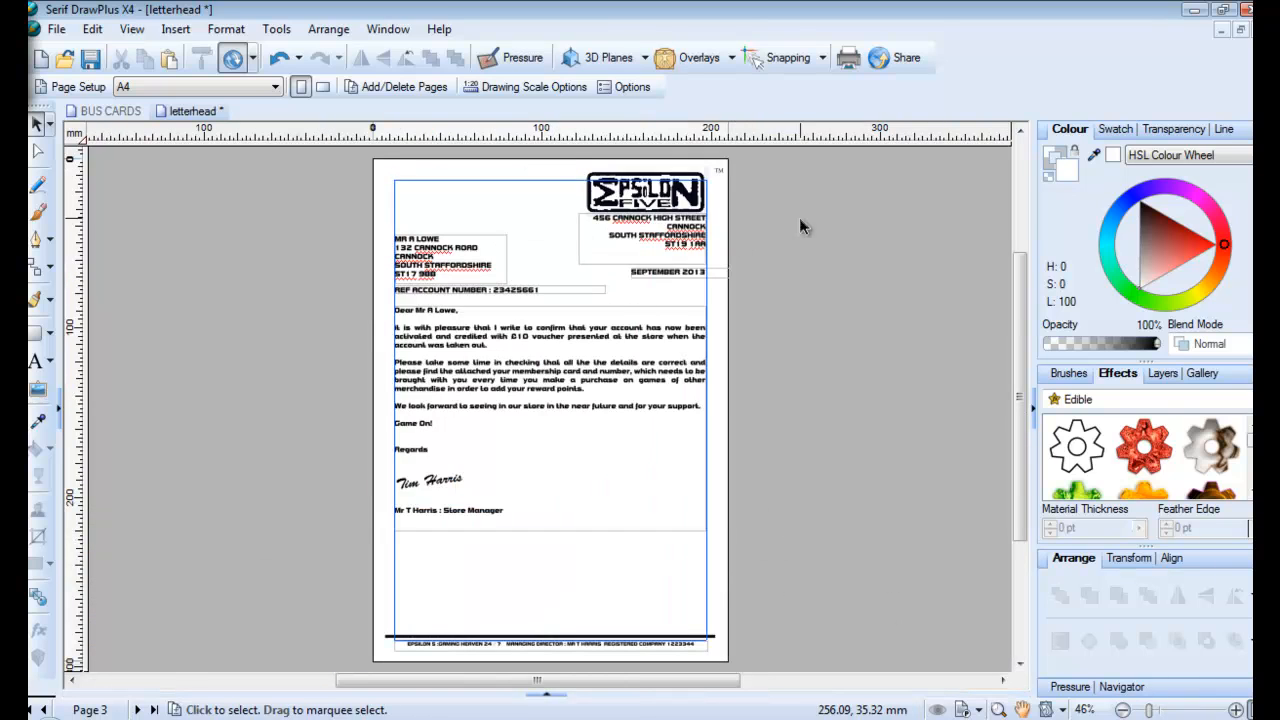
{"action": "left_click", "coordinate": [670, 215]}
{"action": "left_click", "coordinate": [798, 183]}
{"action": "left_click_drag", "start_coordinate": [357, 622], "coordinate": [801, 660]}
{"action": "left_click", "coordinate": [811, 642]}
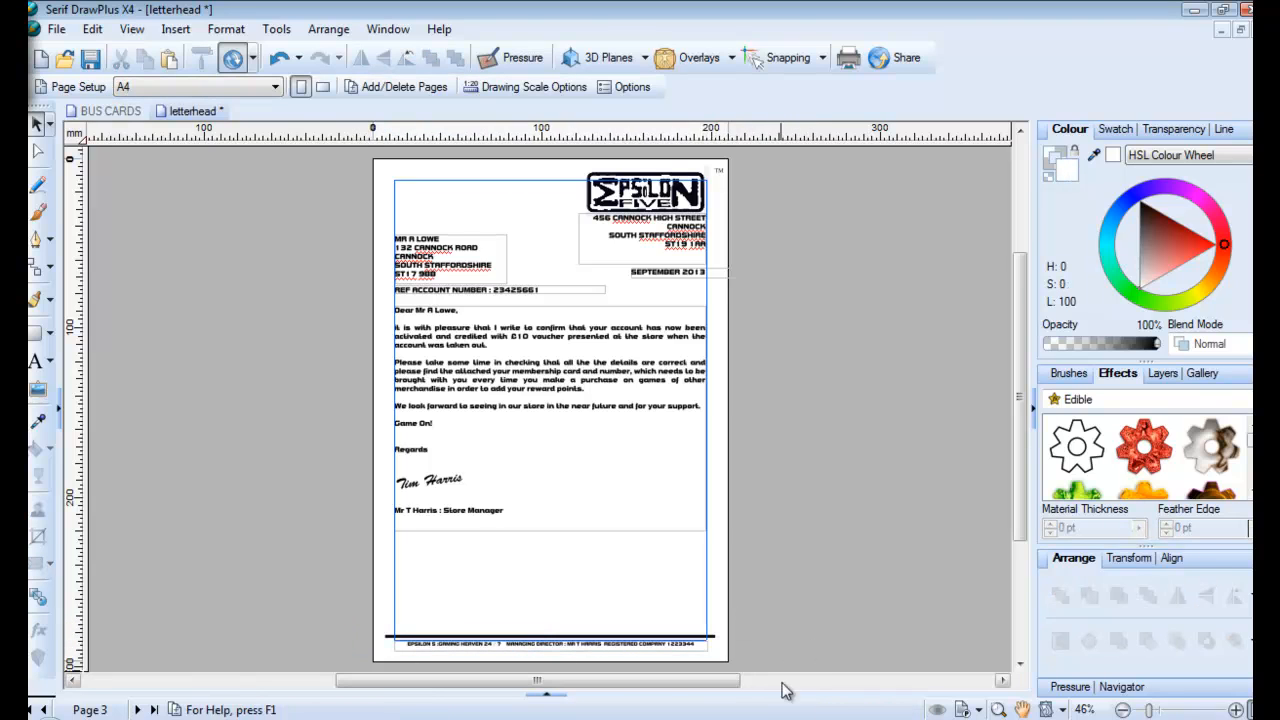
Step: View the mug mock-up on page 5 and switch to the BUS CARDS document to view the business card
{"action": "left_click", "coordinate": [541, 697]}
{"action": "left_click", "coordinate": [670, 628]}
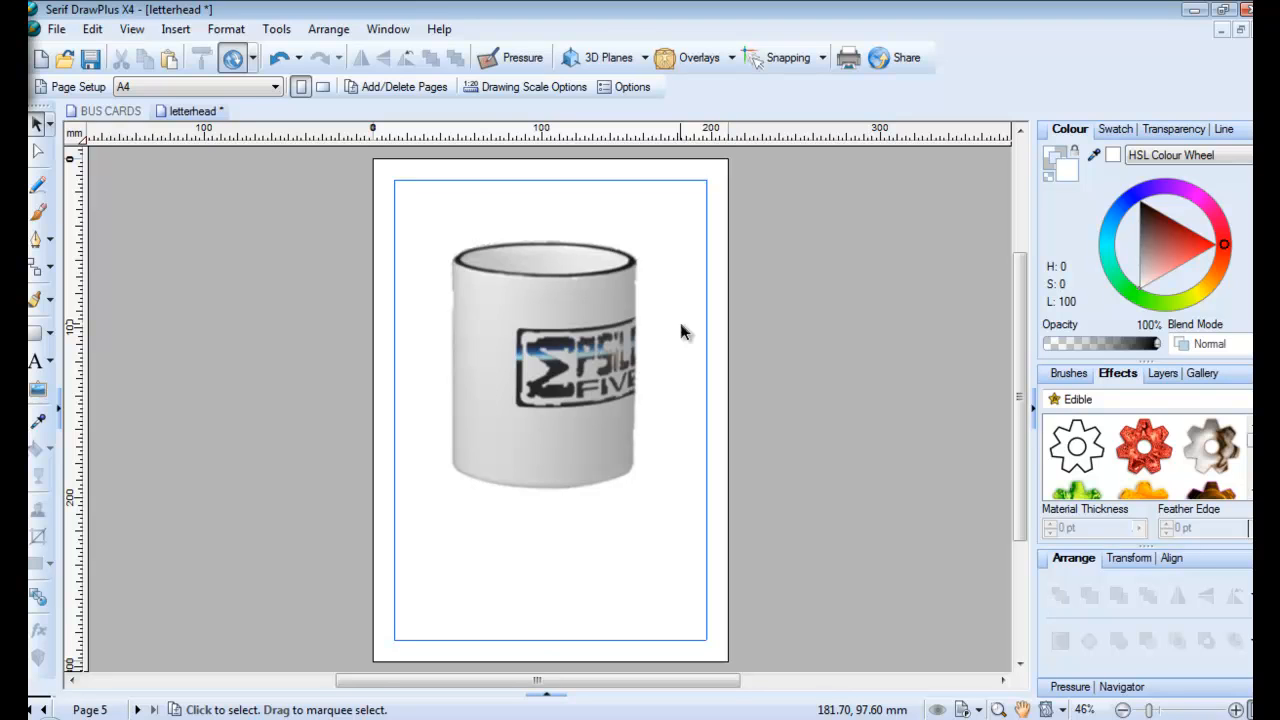
{"action": "left_click", "coordinate": [556, 693]}
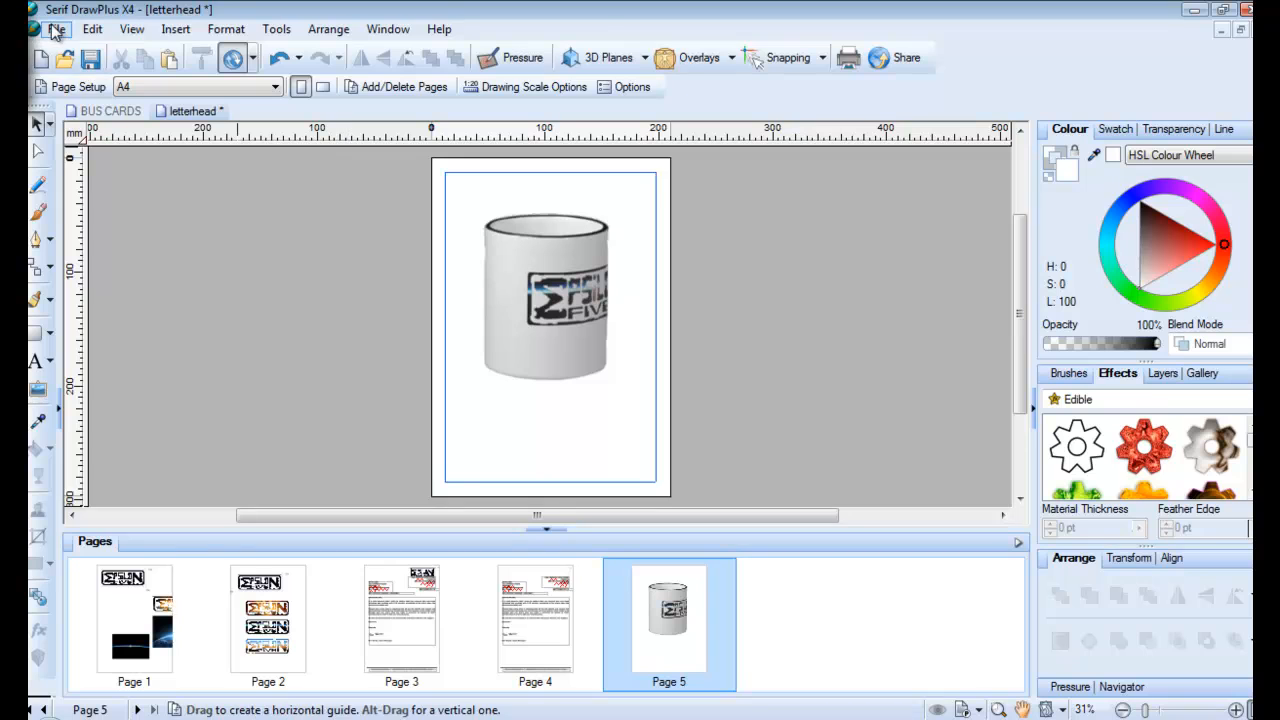
{"action": "left_click", "coordinate": [108, 111]}
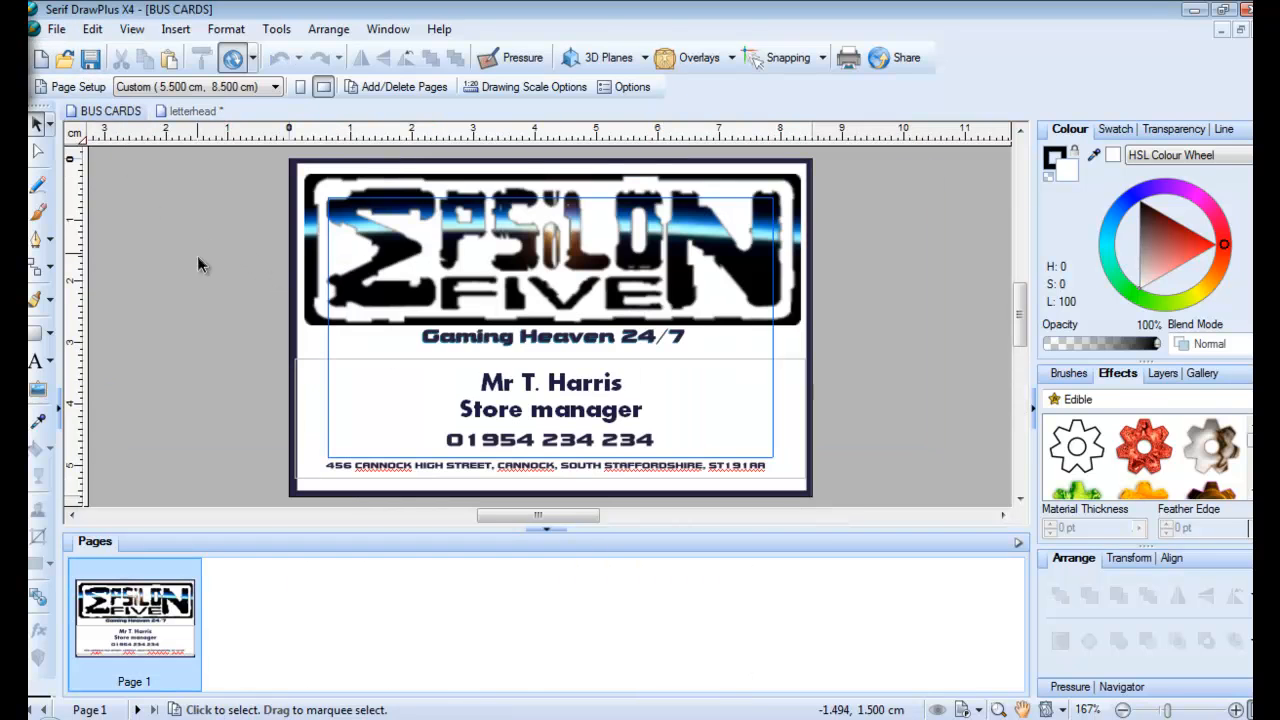